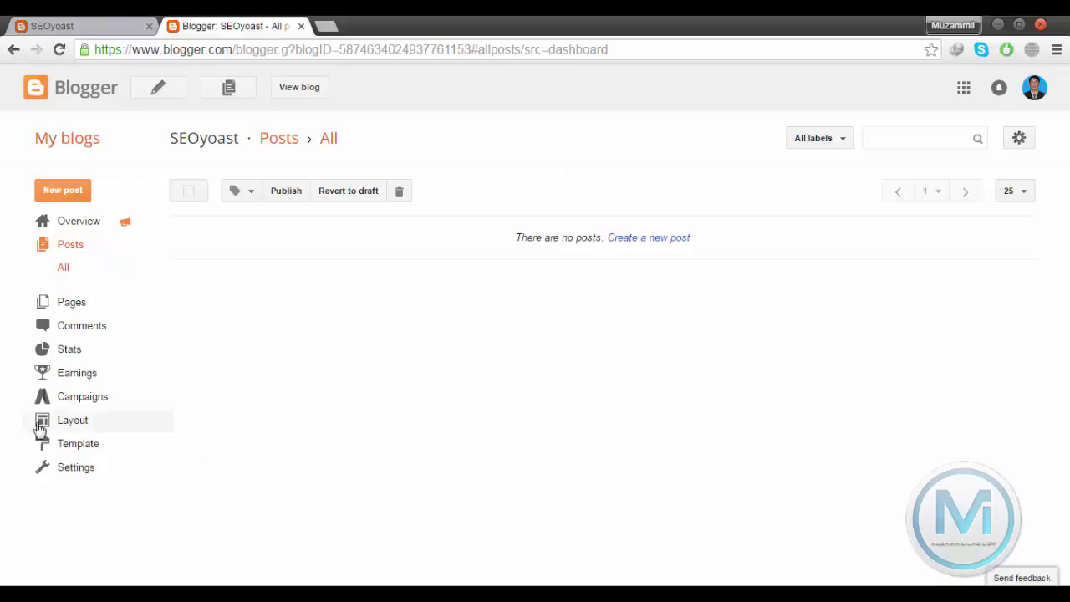
Step: Open the SEOyoast blog's basic settings and go to its publishing address
{"action": "left_click", "coordinate": [65, 468]}
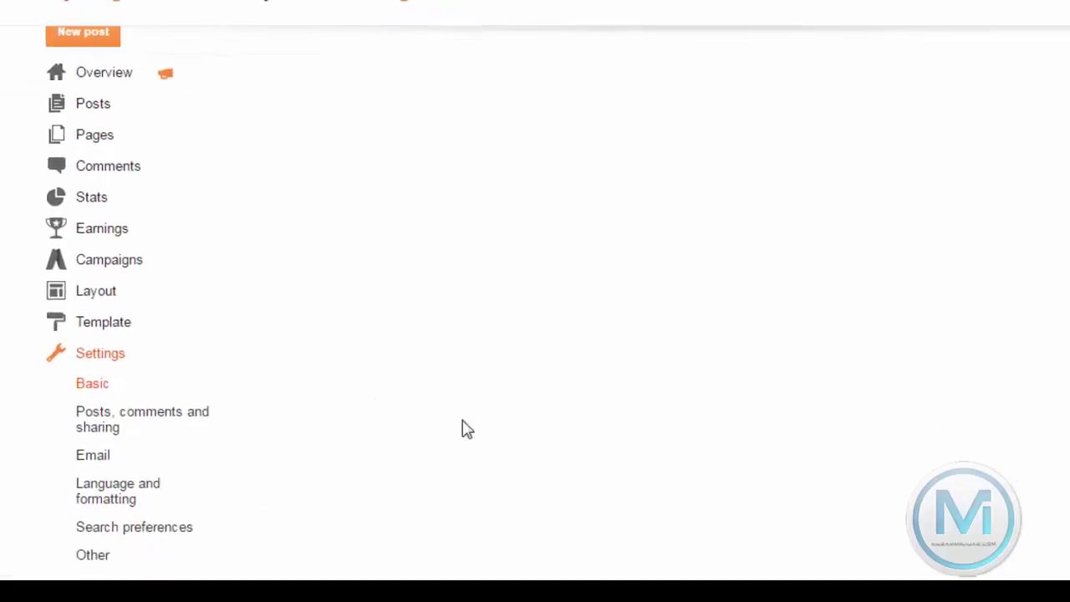
{"action": "scroll", "coordinate": [631, 335], "scroll_direction": "down", "scroll_amount": 3}
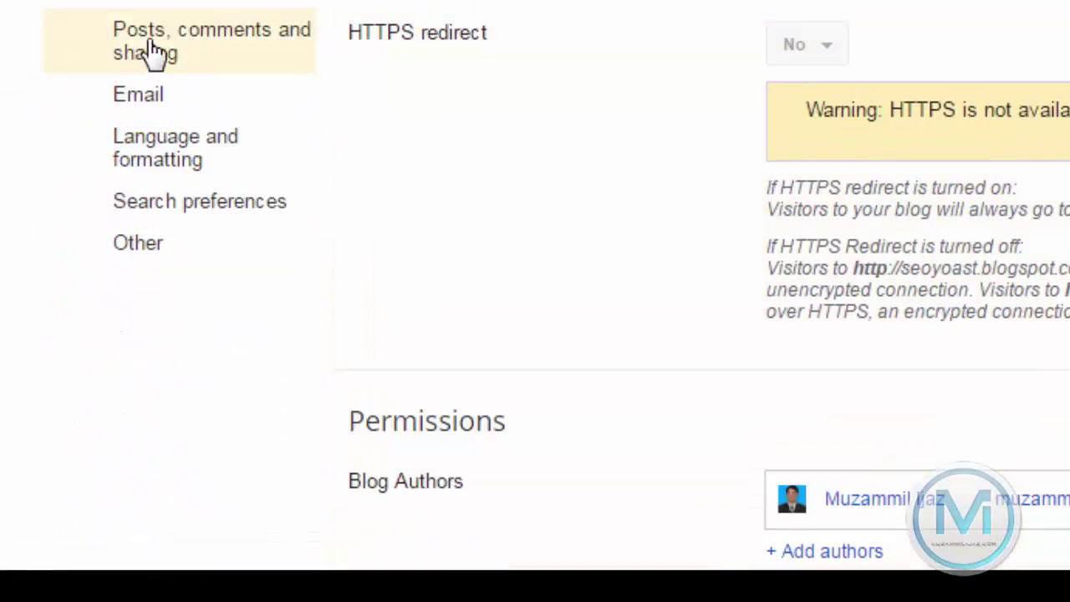
{"action": "scroll", "coordinate": [179, 161], "scroll_direction": "up", "scroll_amount": 1}
{"action": "scroll", "coordinate": [179, 160], "scroll_direction": "up", "scroll_amount": 1}
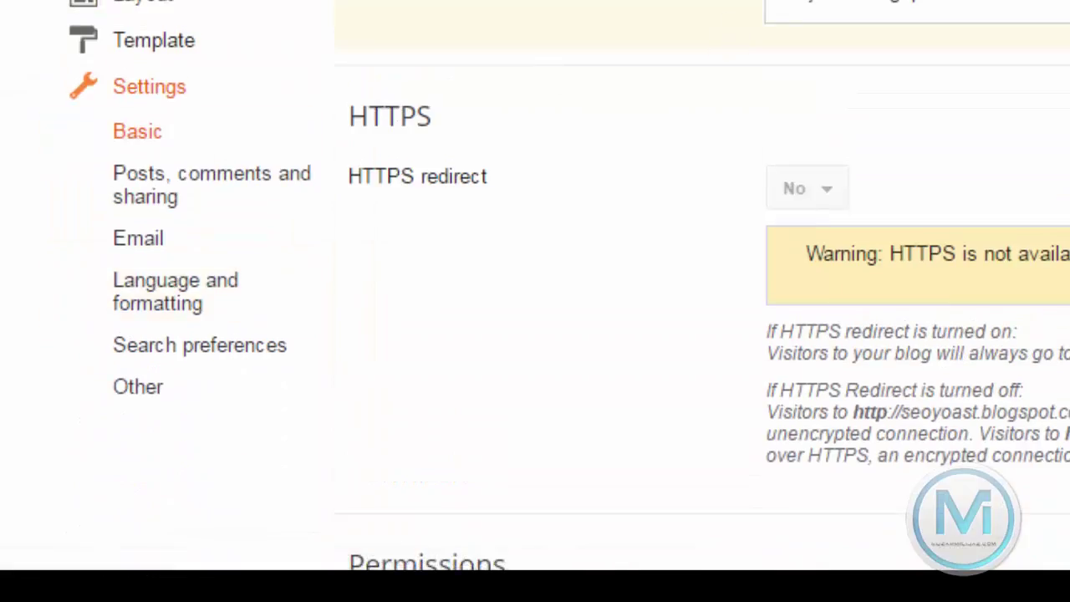
{"action": "scroll", "coordinate": [173, 293], "scroll_direction": "up", "scroll_amount": 2}
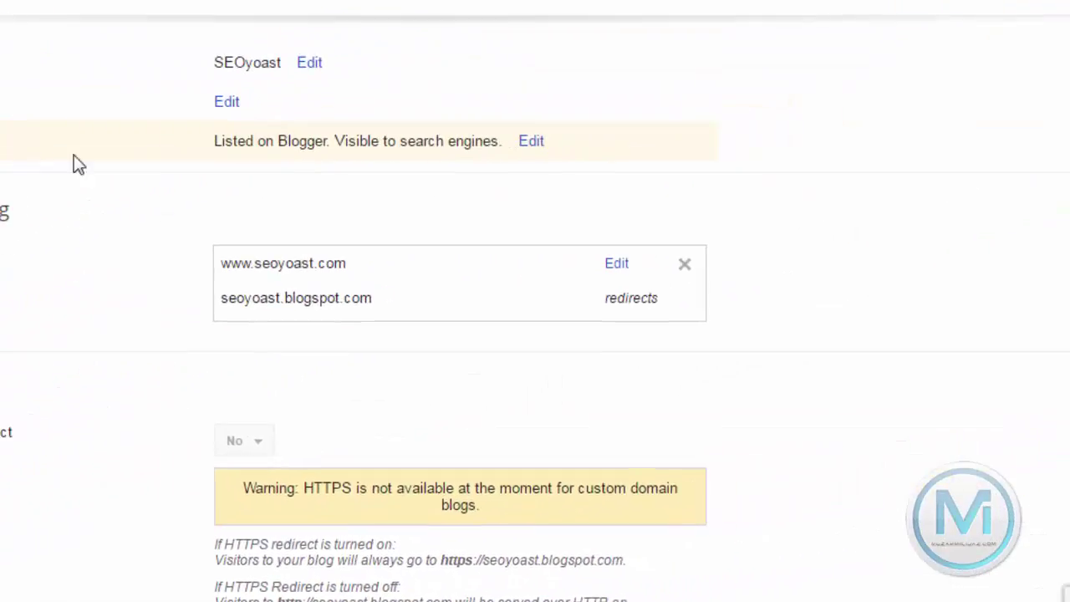
{"action": "scroll", "coordinate": [165, 143], "scroll_direction": "down", "scroll_amount": 1}
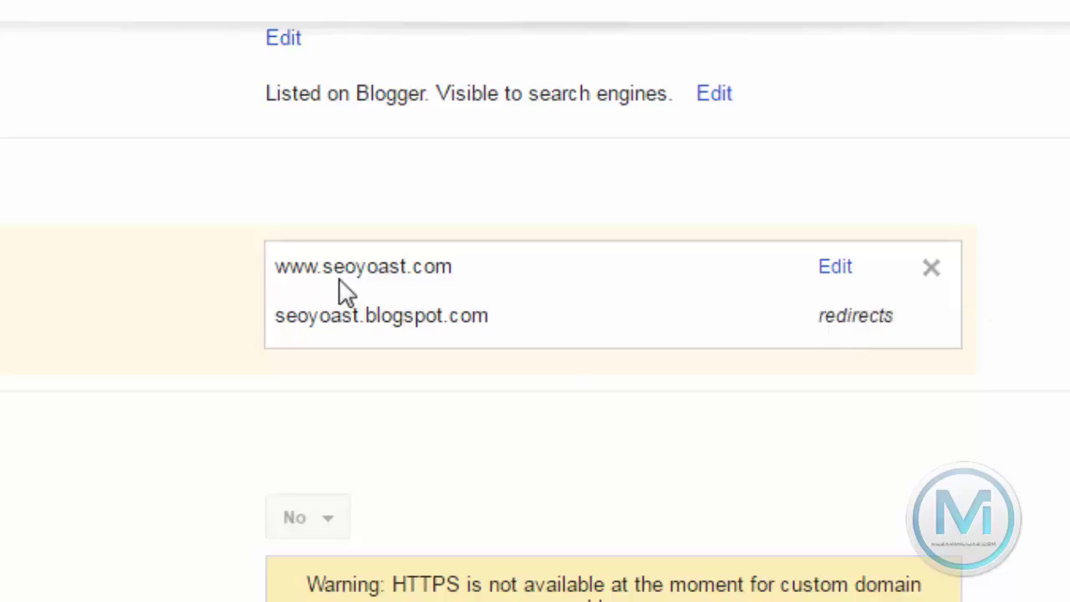
{"action": "left_click_drag", "start_coordinate": [324, 268], "coordinate": [408, 273]}
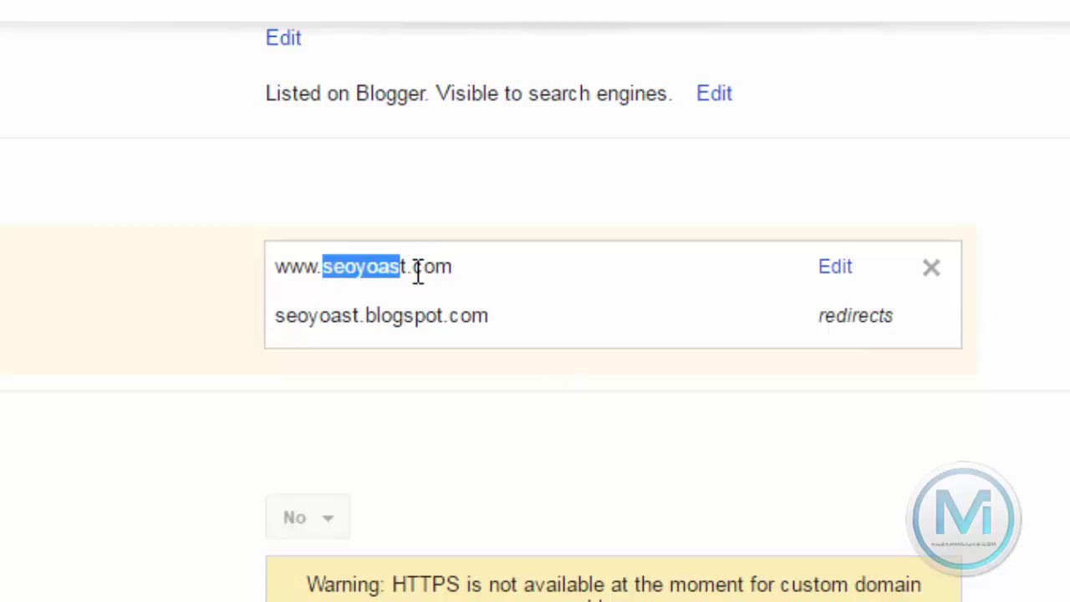
{"action": "left_click", "coordinate": [835, 267]}
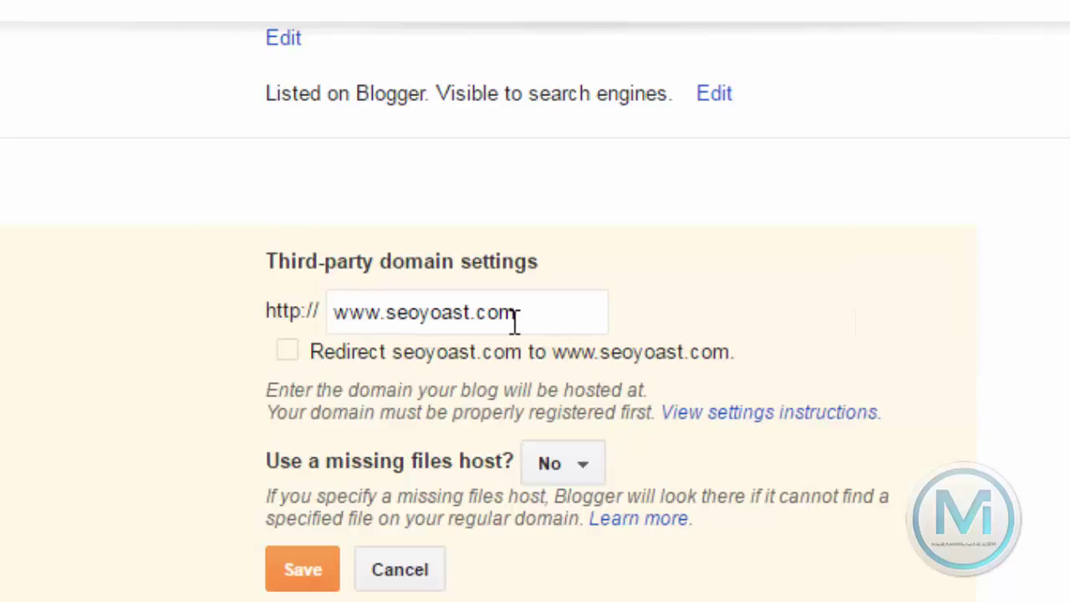
{"action": "left_click_drag", "start_coordinate": [554, 311], "coordinate": [307, 290]}
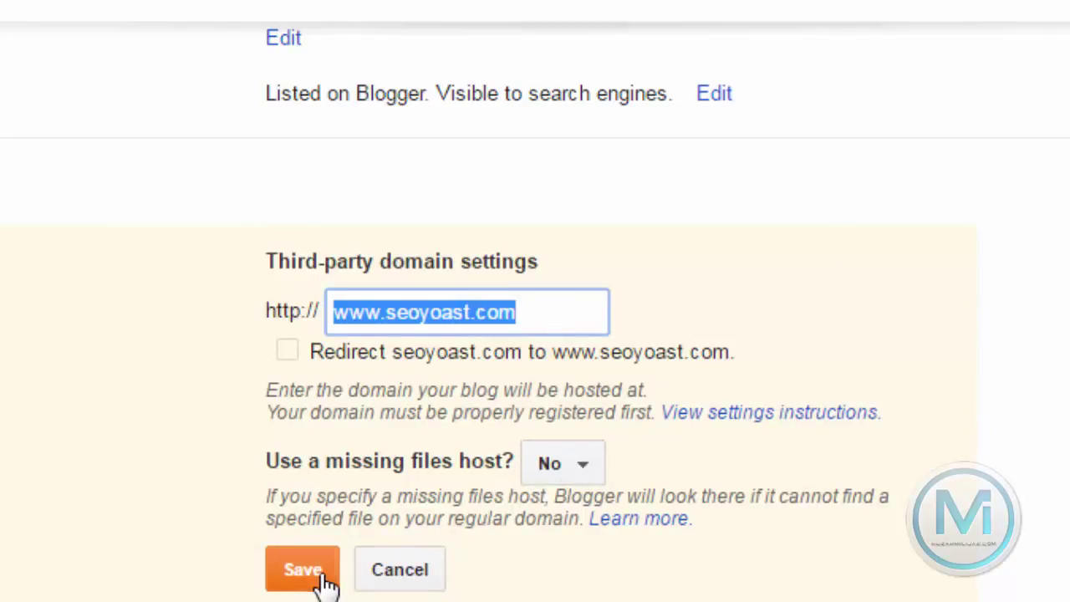
{"action": "left_click", "coordinate": [754, 412]}
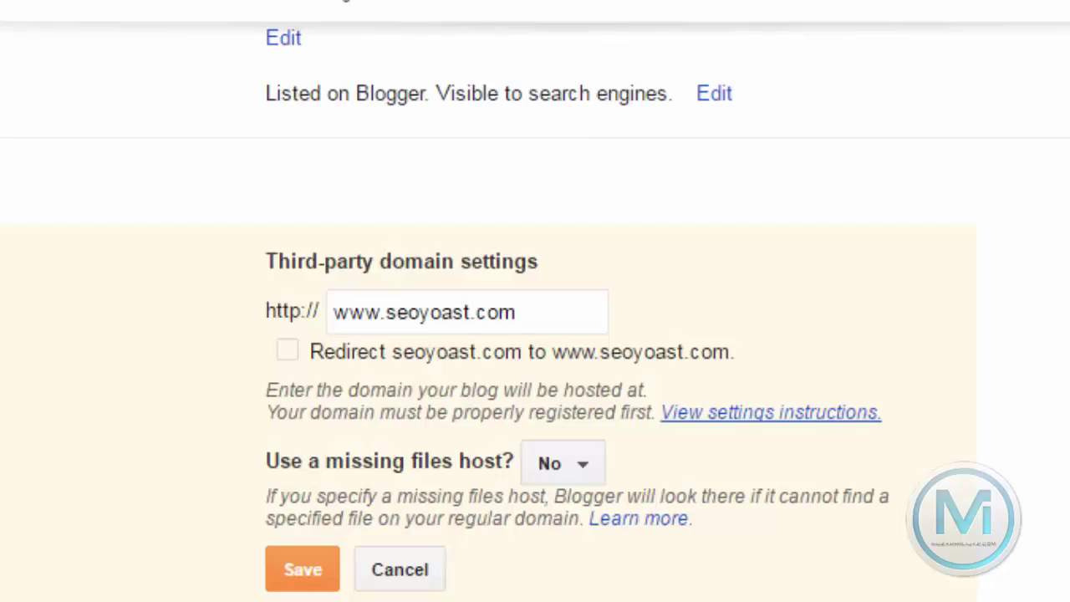
{"action": "scroll", "coordinate": [756, 502], "scroll_direction": "down", "scroll_amount": 3}
{"action": "scroll", "coordinate": [757, 502], "scroll_direction": "down", "scroll_amount": 1}
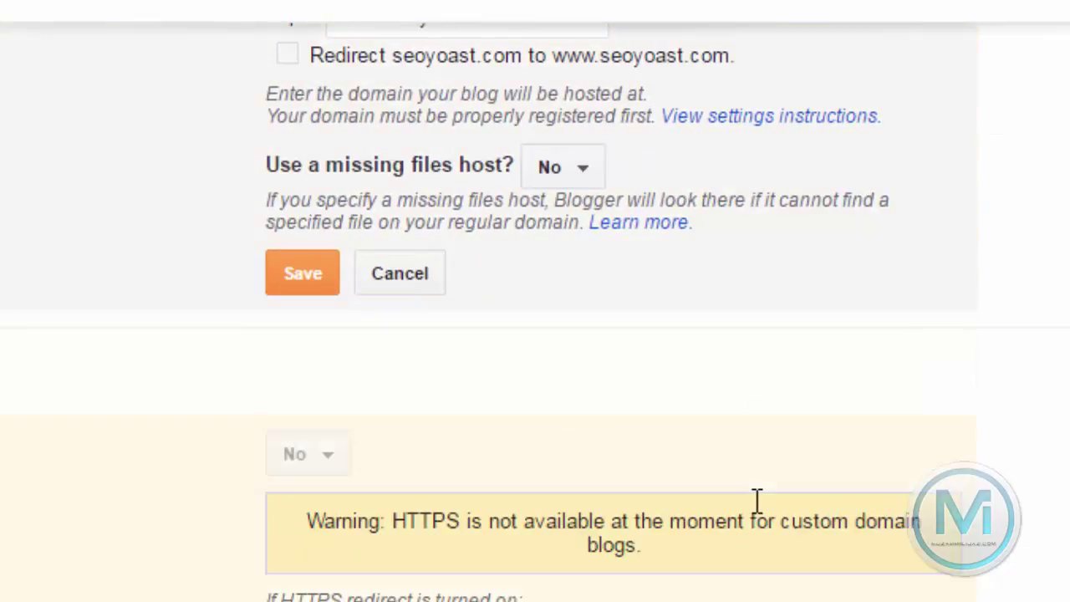
{"action": "scroll", "coordinate": [756, 500], "scroll_direction": "down", "scroll_amount": 2}
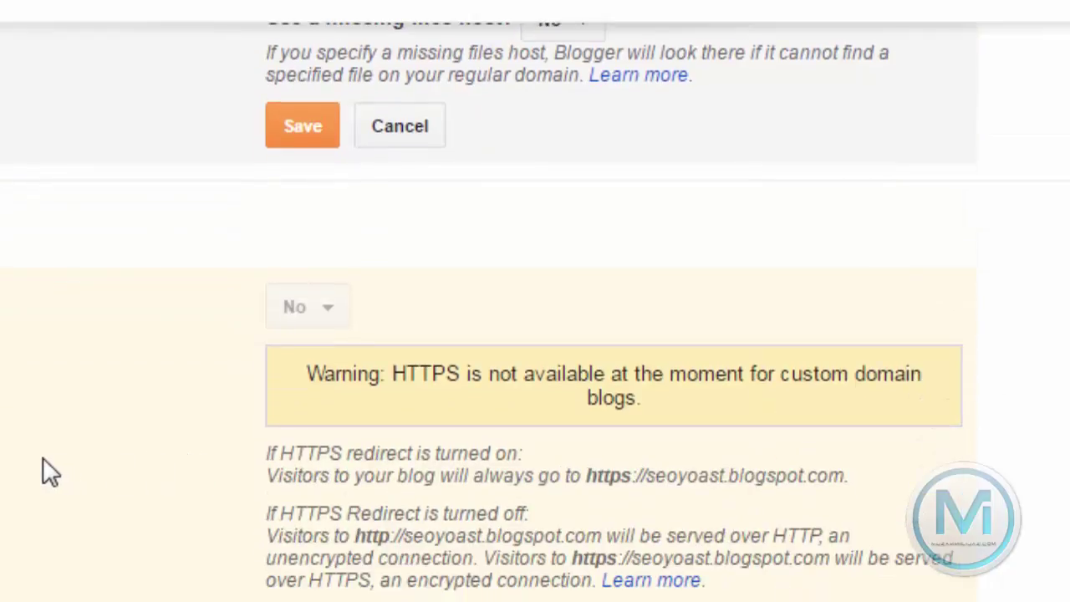
{"action": "scroll", "coordinate": [272, 297], "scroll_direction": "up", "scroll_amount": 2}
{"action": "scroll", "coordinate": [277, 308], "scroll_direction": "up", "scroll_amount": 1}
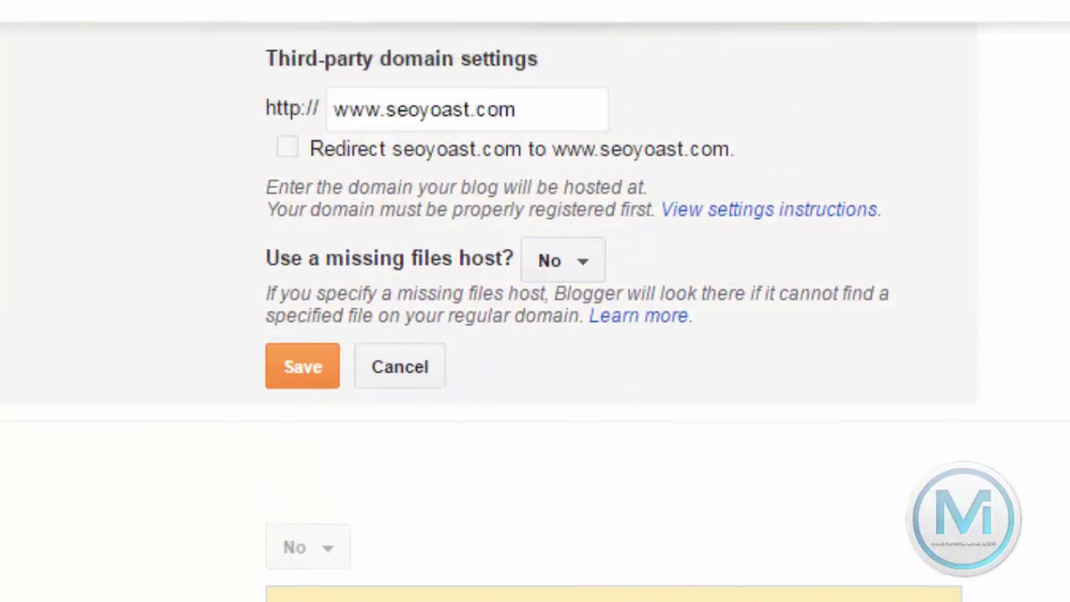
{"action": "scroll", "coordinate": [535, 301], "scroll_direction": "up", "scroll_amount": 4}
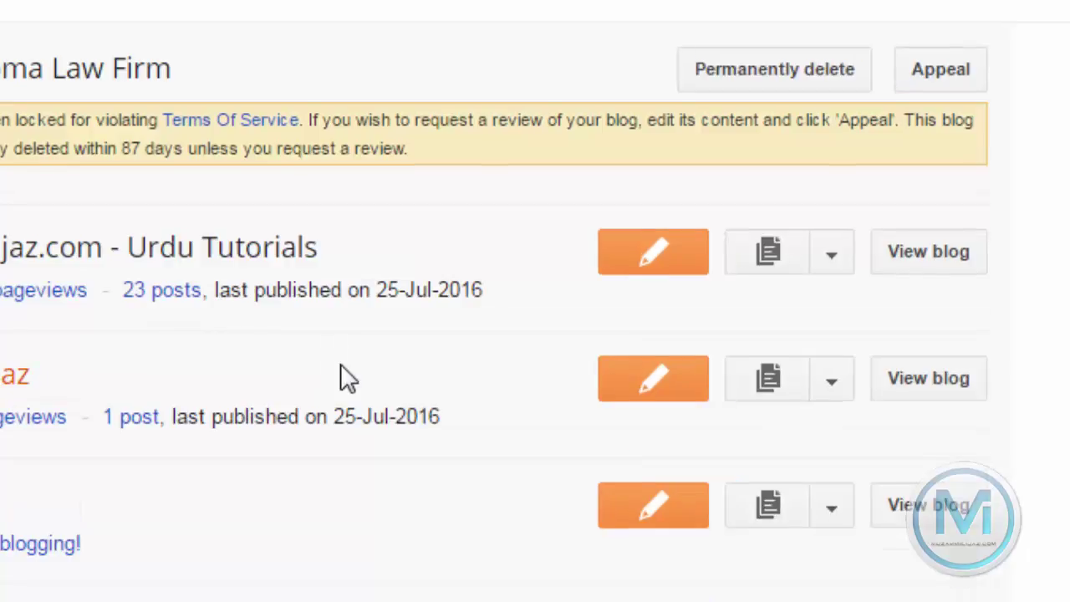
Step: Open the basic settings of the JUST Free Here blog from the blog list and find its publishing address
{"action": "scroll", "coordinate": [343, 372], "scroll_direction": "down", "scroll_amount": 3}
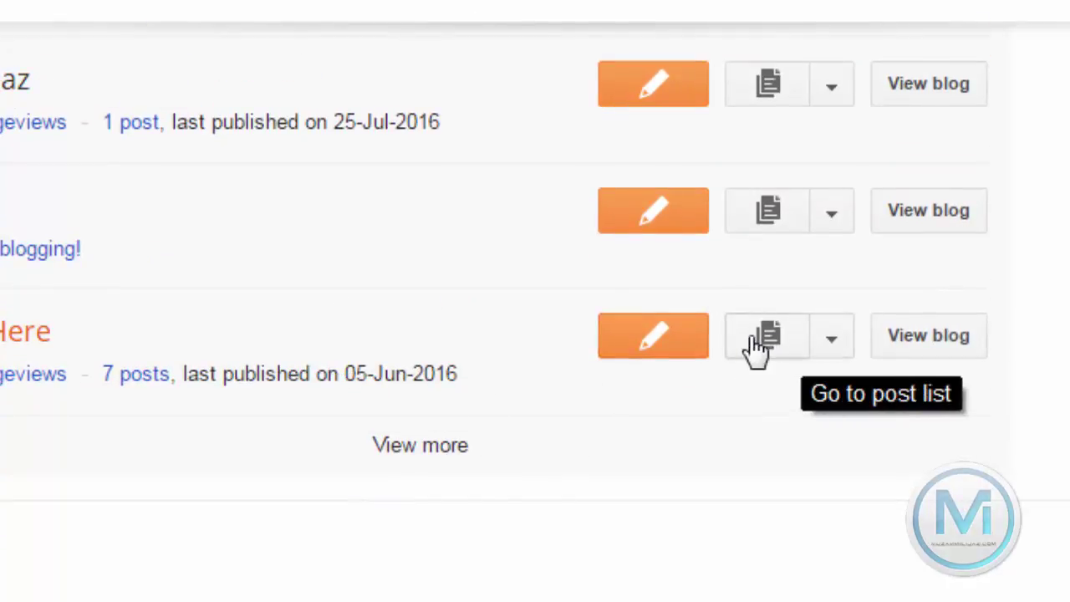
{"action": "left_click", "coordinate": [821, 350]}
{"action": "scroll", "coordinate": [801, 468], "scroll_direction": "down", "scroll_amount": 2}
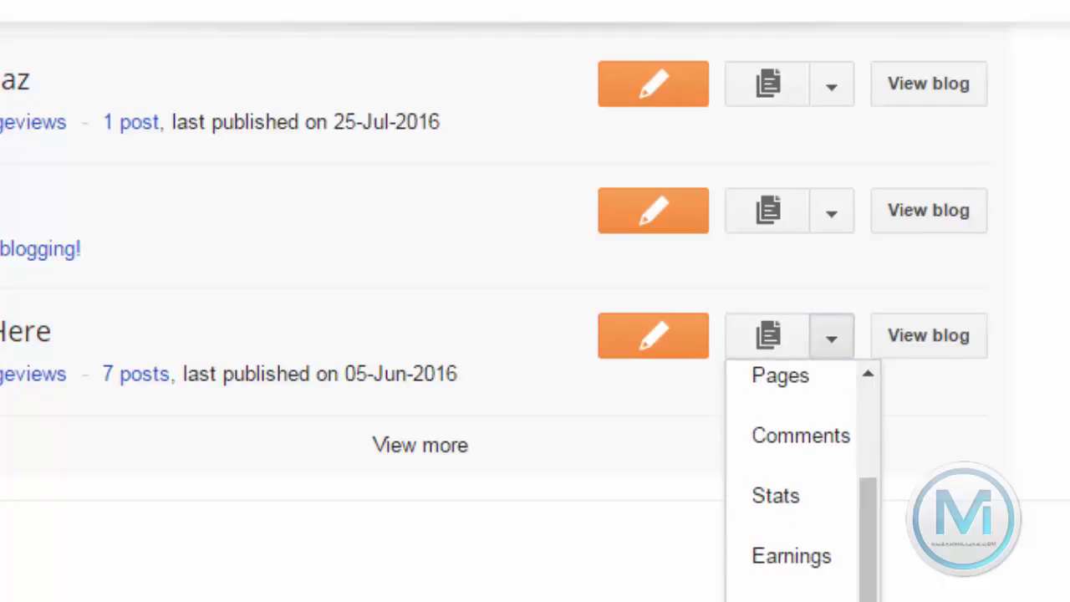
{"action": "key", "text": "Escape"}
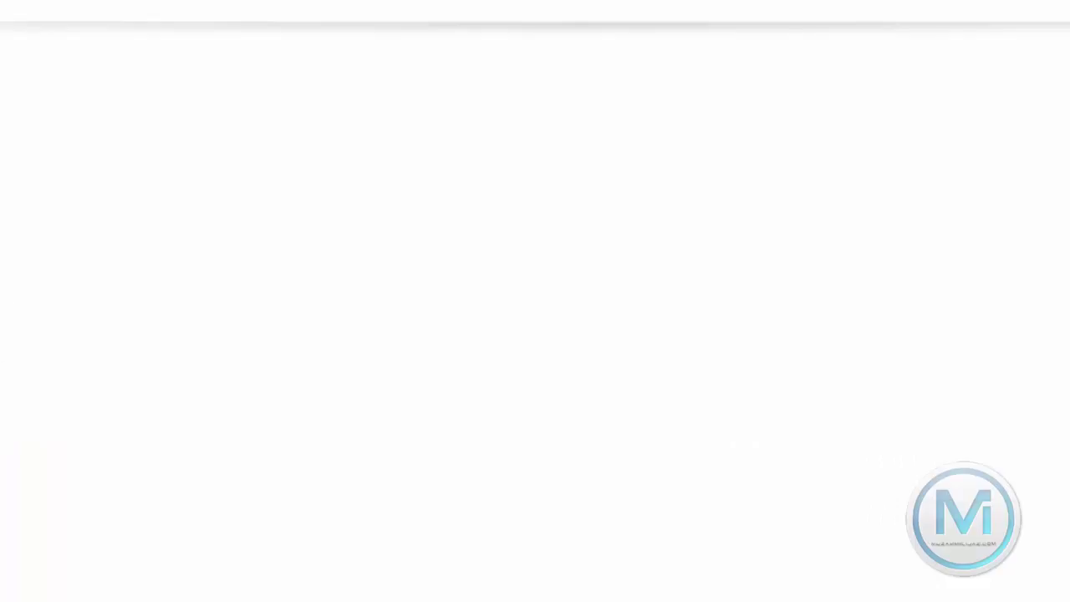
{"action": "scroll", "coordinate": [198, 406], "scroll_direction": "down", "scroll_amount": 3}
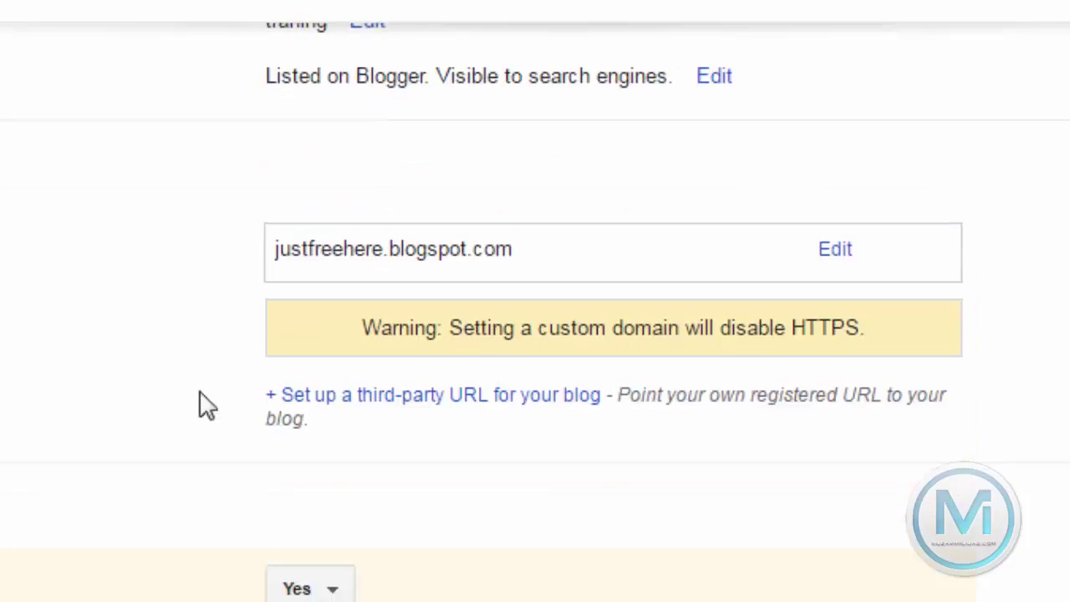
{"action": "left_click", "coordinate": [834, 254]}
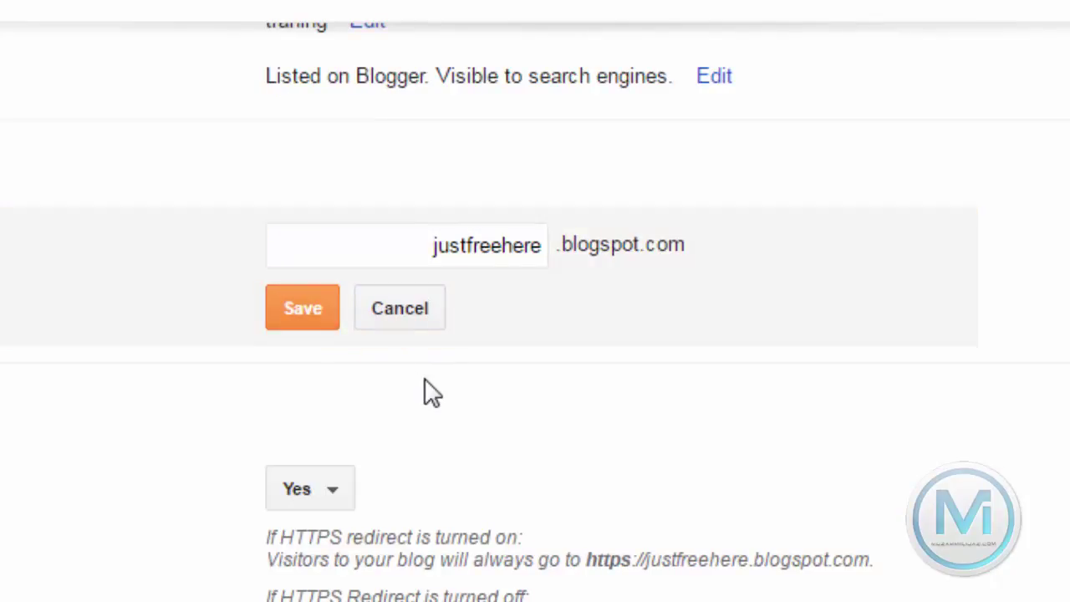
{"action": "scroll", "coordinate": [426, 389], "scroll_direction": "down", "scroll_amount": 2}
{"action": "scroll", "coordinate": [435, 391], "scroll_direction": "down", "scroll_amount": 1}
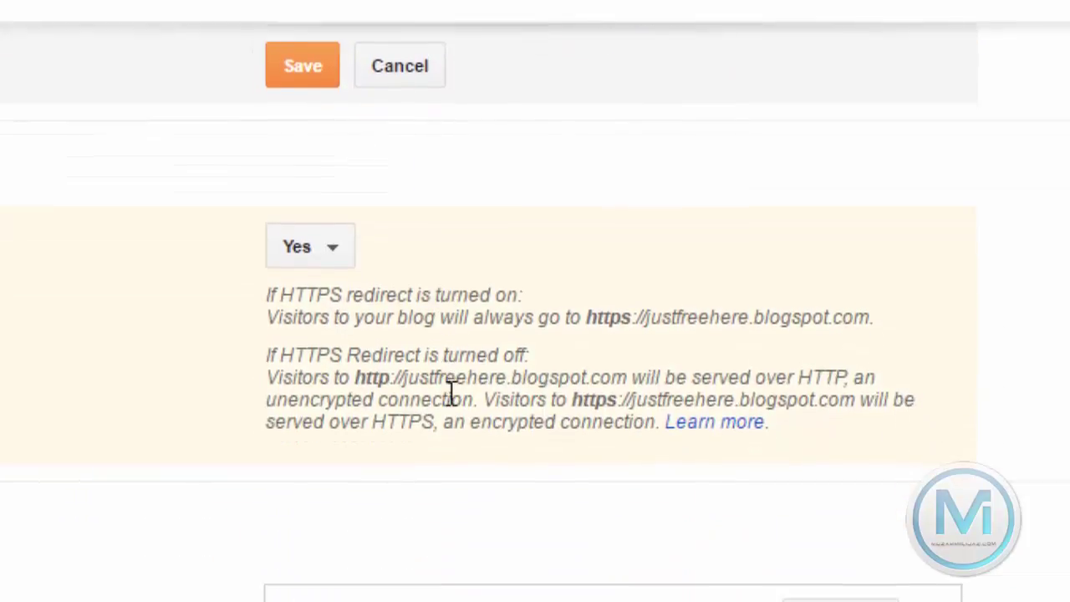
{"action": "scroll", "coordinate": [452, 393], "scroll_direction": "up", "scroll_amount": 5}
{"action": "left_click", "coordinate": [398, 499]}
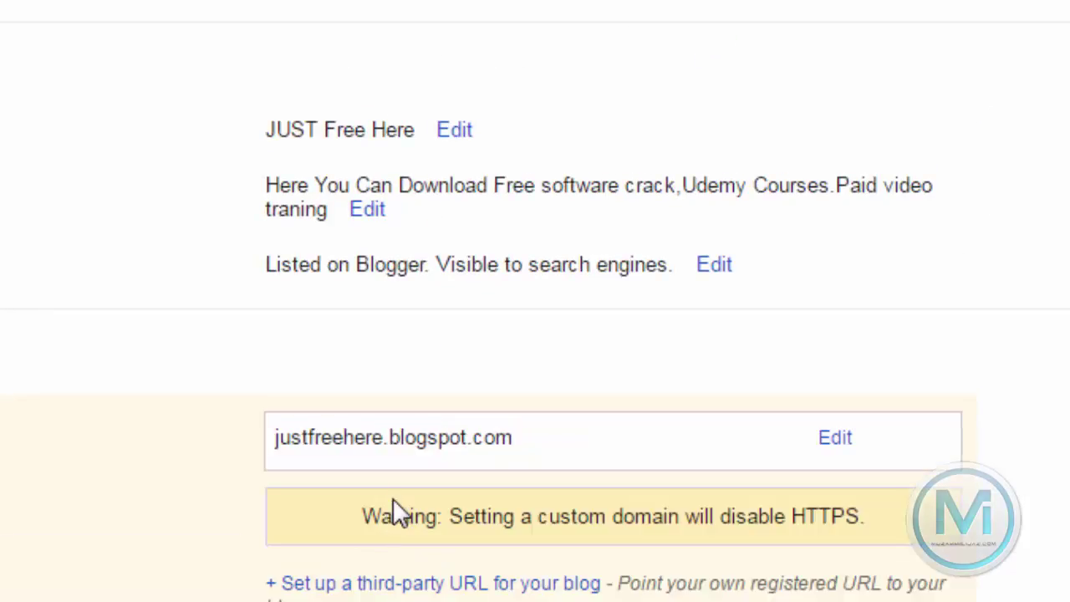
Step: Start a third-party URL setup for the blog and try to save the owner's personal domain without the www prefix
{"action": "scroll", "coordinate": [397, 498], "scroll_direction": "down", "scroll_amount": 2}
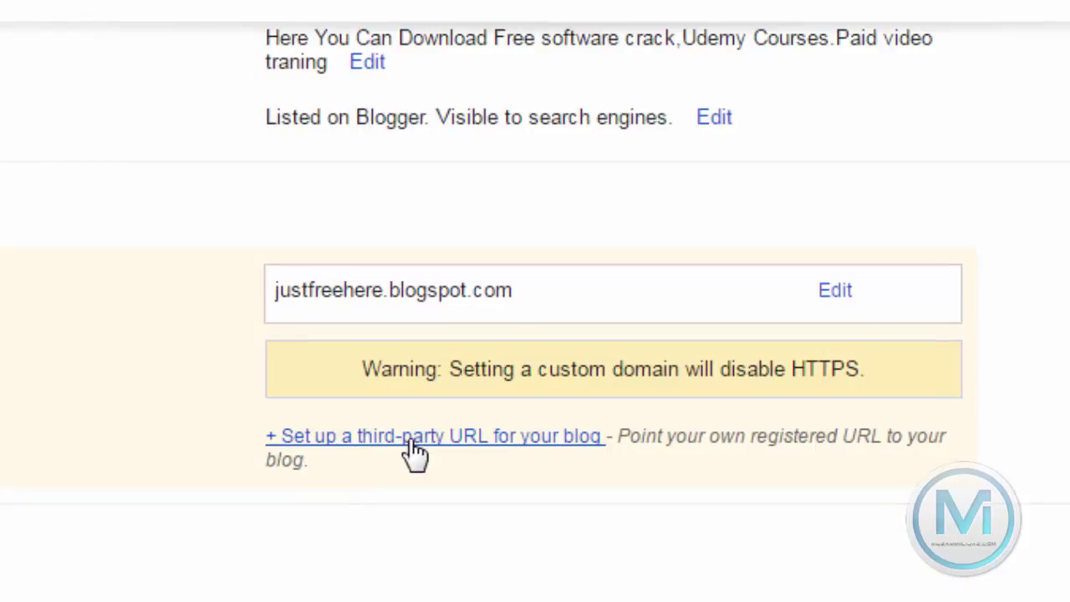
{"action": "left_click", "coordinate": [525, 444]}
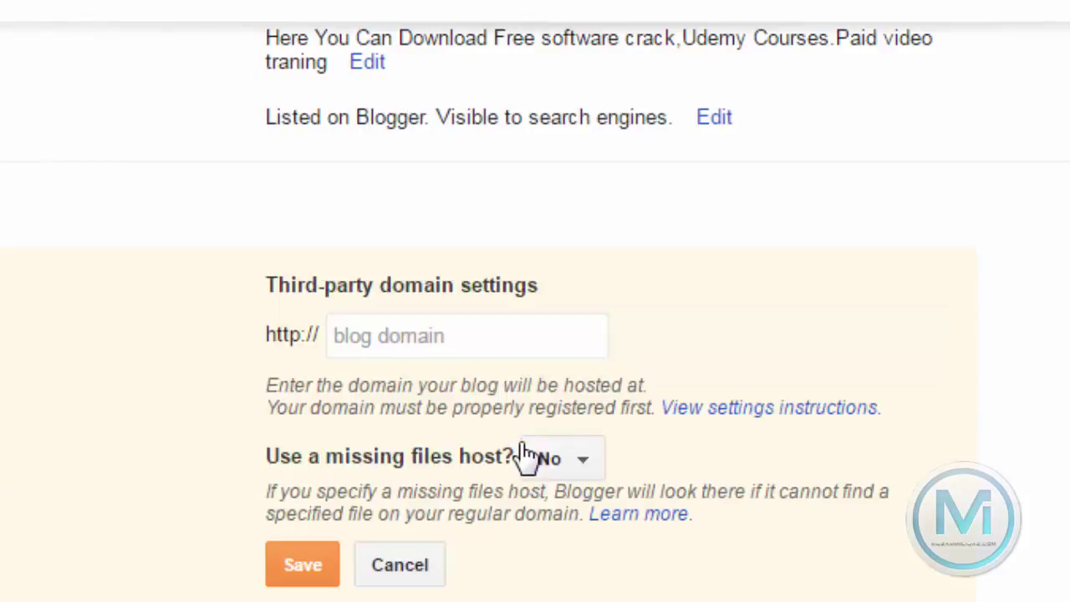
{"action": "left_click", "coordinate": [394, 348]}
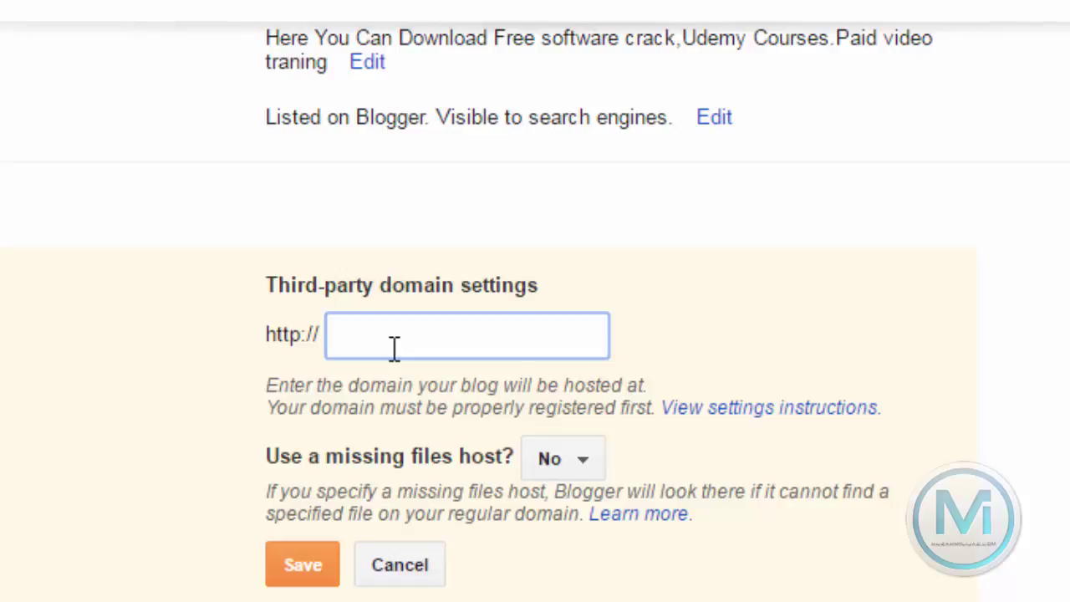
{"action": "type", "text": "muzammilijaz.com"}
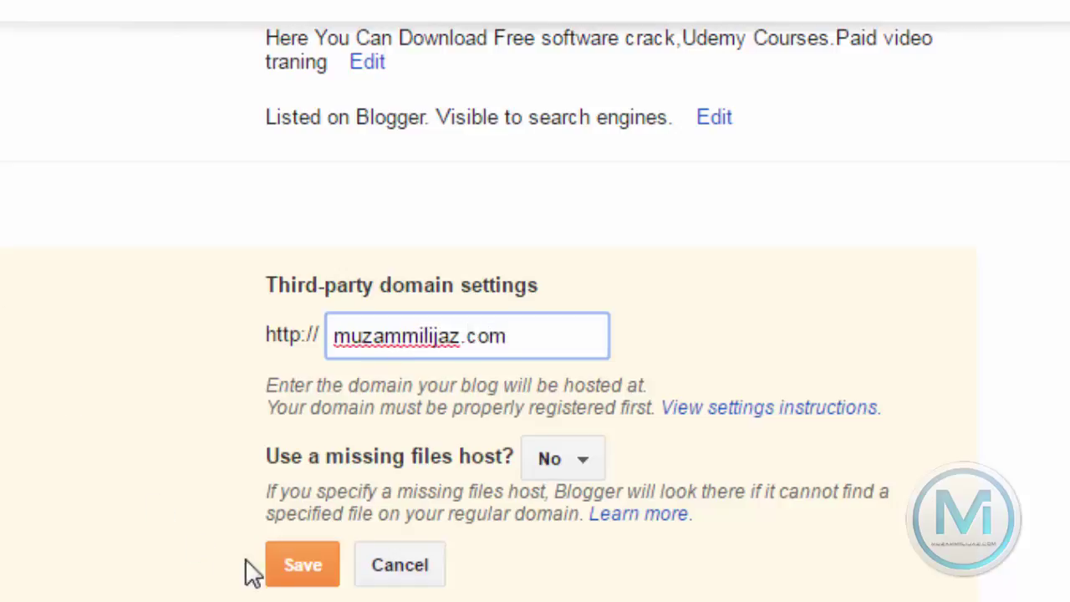
{"action": "left_click", "coordinate": [296, 567]}
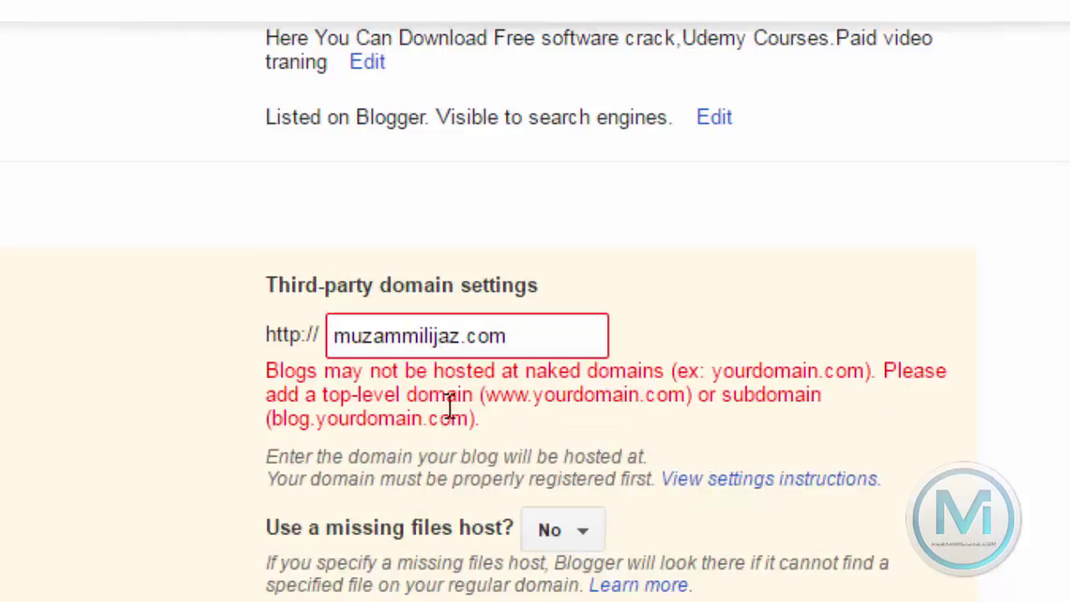
{"action": "left_click", "coordinate": [335, 335]}
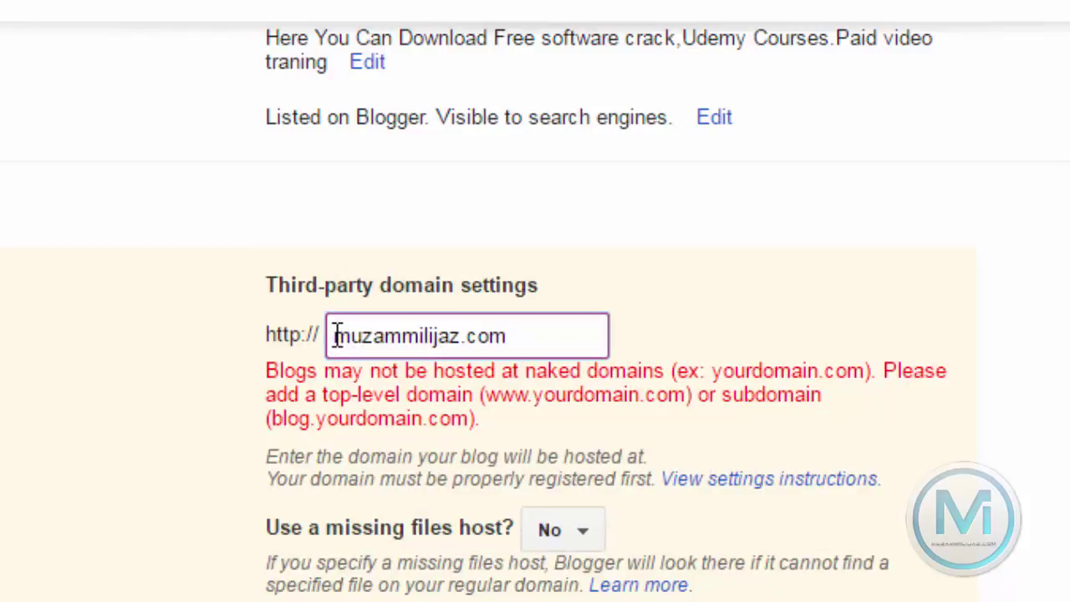
{"action": "left_click_drag", "start_coordinate": [264, 369], "coordinate": [597, 456]}
{"action": "left_click", "coordinate": [529, 405]}
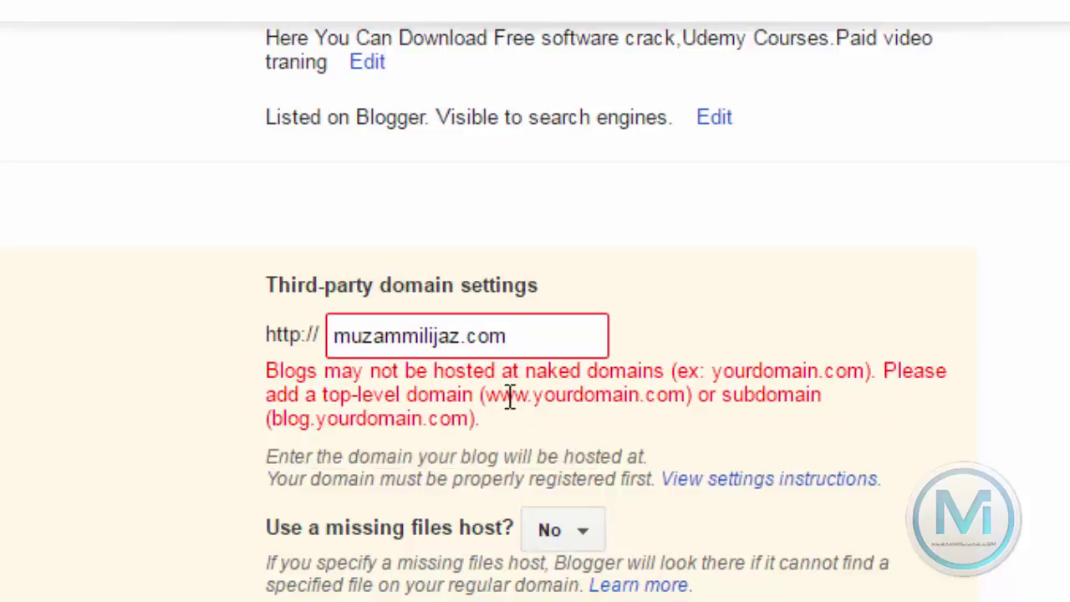
{"action": "left_click", "coordinate": [342, 329]}
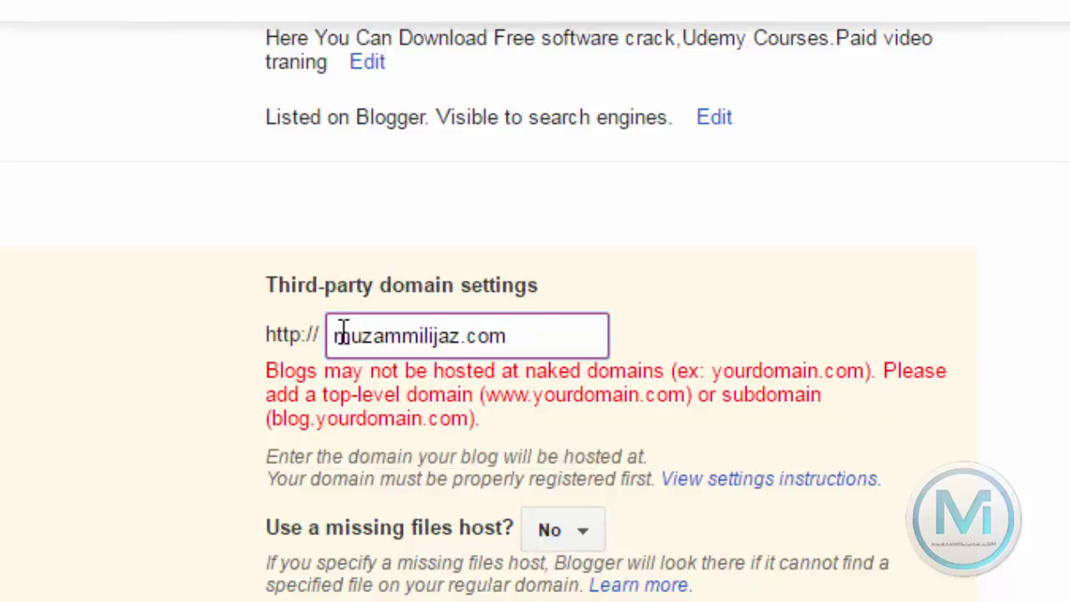
{"action": "type", "text": "www."}
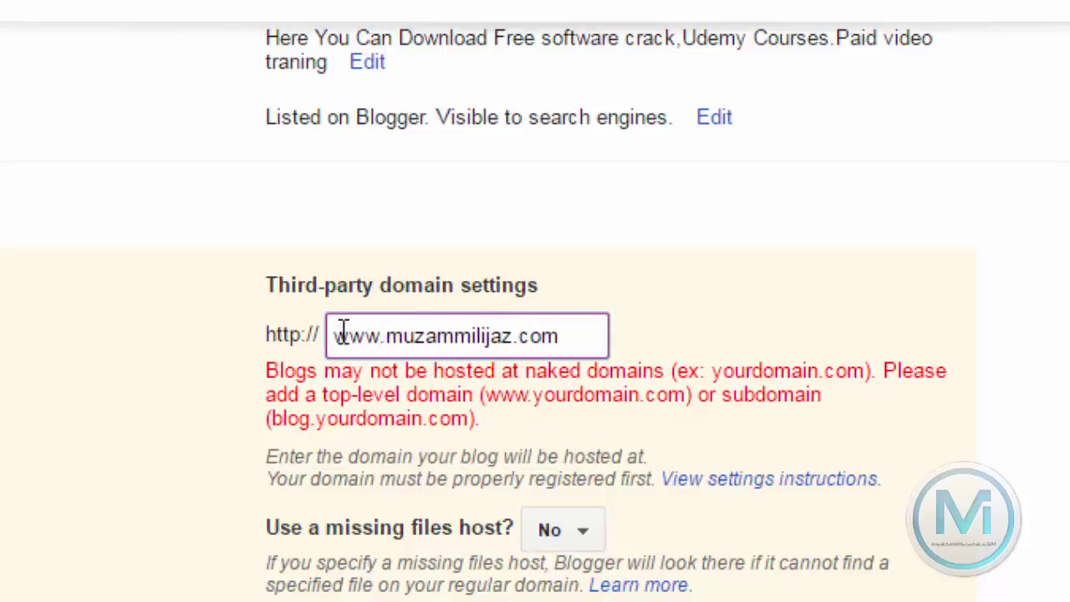
{"action": "left_click", "coordinate": [376, 599]}
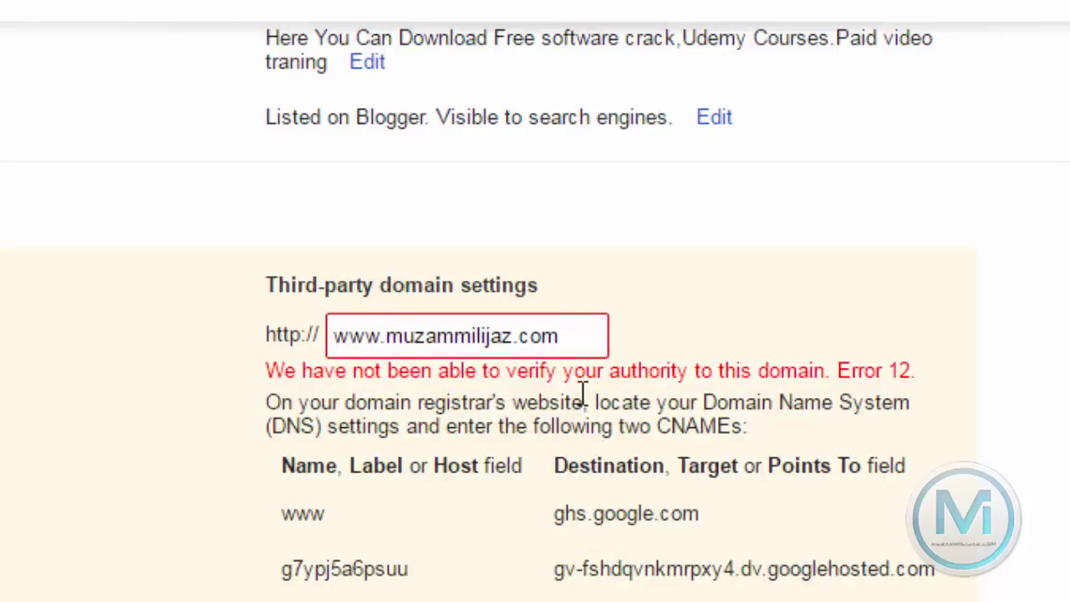
Step: Examine the host and destination values of the two required CNAME records and the DNS setup instructions below them
{"action": "left_click_drag", "start_coordinate": [586, 336], "coordinate": [333, 336]}
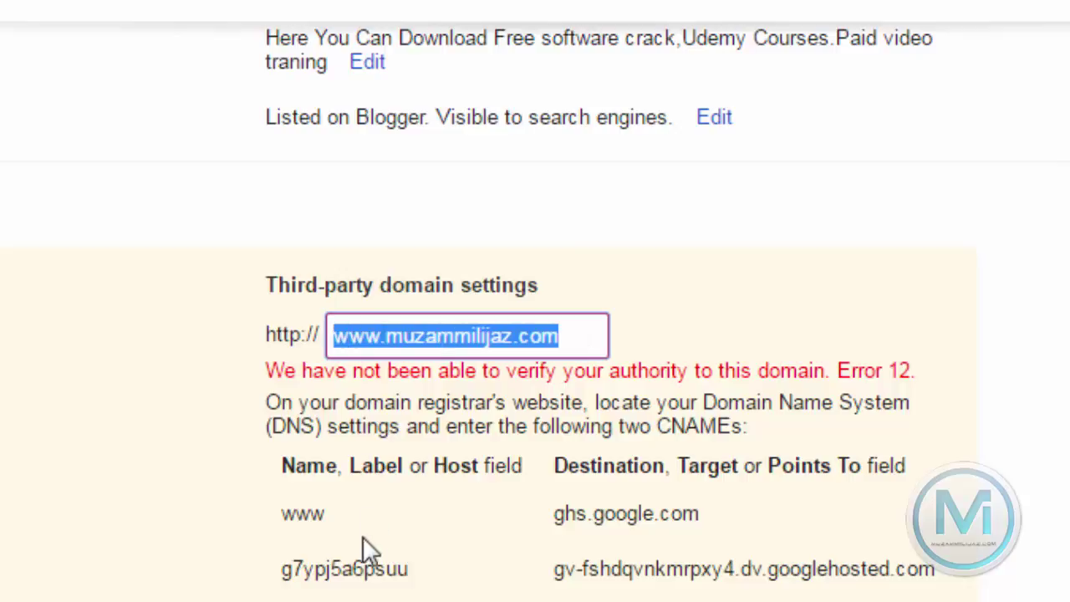
{"action": "left_click_drag", "start_coordinate": [281, 511], "coordinate": [805, 540]}
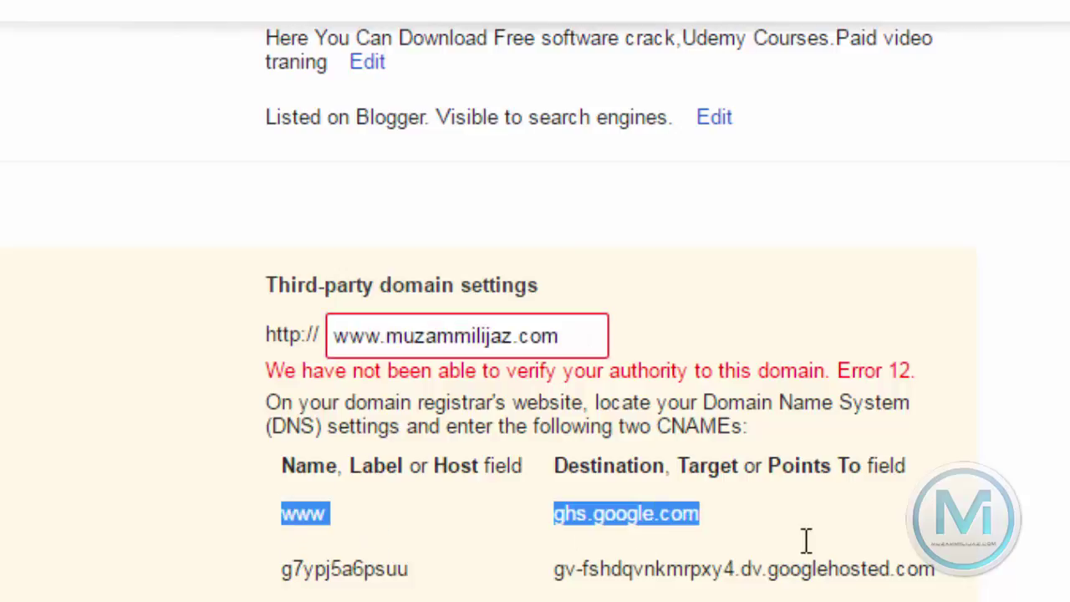
{"action": "left_click", "coordinate": [290, 504]}
{"action": "left_click_drag", "start_coordinate": [390, 520], "coordinate": [294, 513]}
{"action": "left_click_drag", "start_coordinate": [283, 572], "coordinate": [573, 566]}
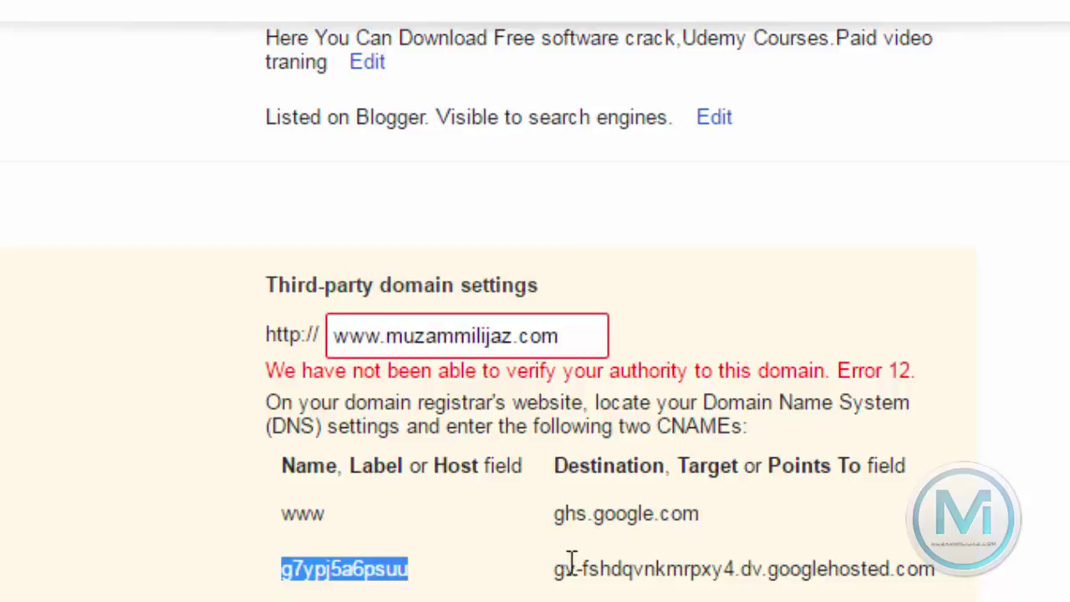
{"action": "left_click_drag", "start_coordinate": [554, 513], "coordinate": [661, 512]}
{"action": "left_click_drag", "start_coordinate": [567, 568], "coordinate": [970, 566]}
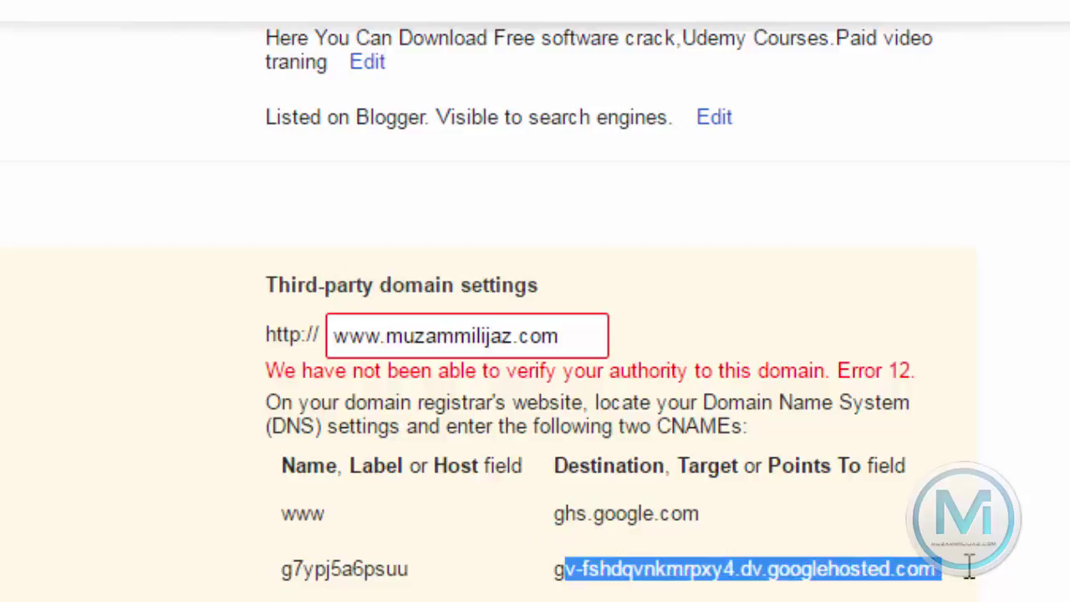
{"action": "scroll", "coordinate": [535, 335], "scroll_direction": "down", "scroll_amount": 2}
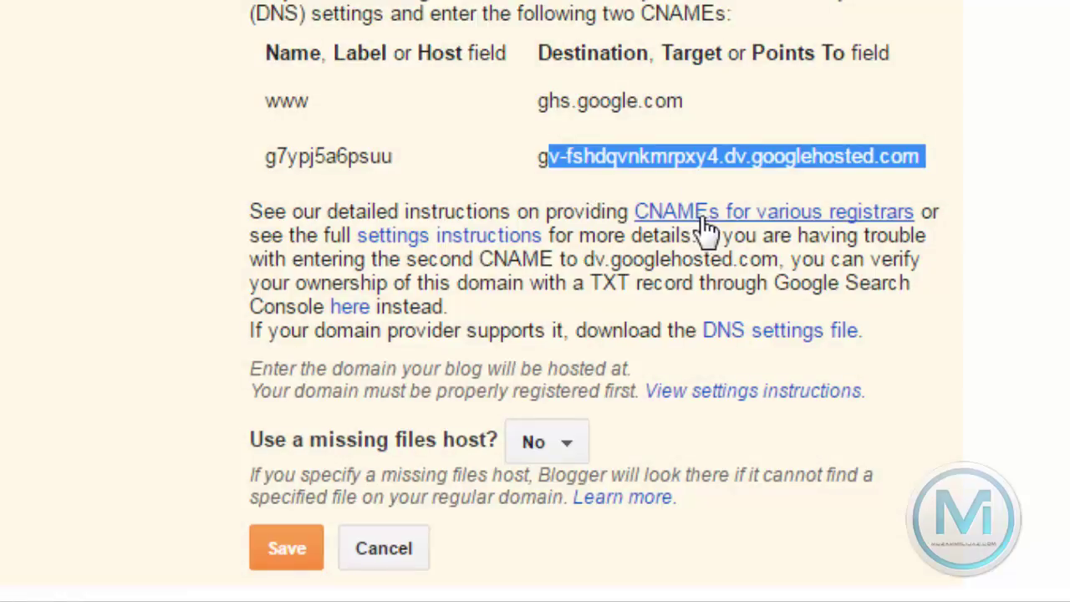
Step: Open the help on CNAMEs for various registrars and examine the record-creation instructions for GoDaddy.com and ix web hosting
{"action": "left_click", "coordinate": [519, 248]}
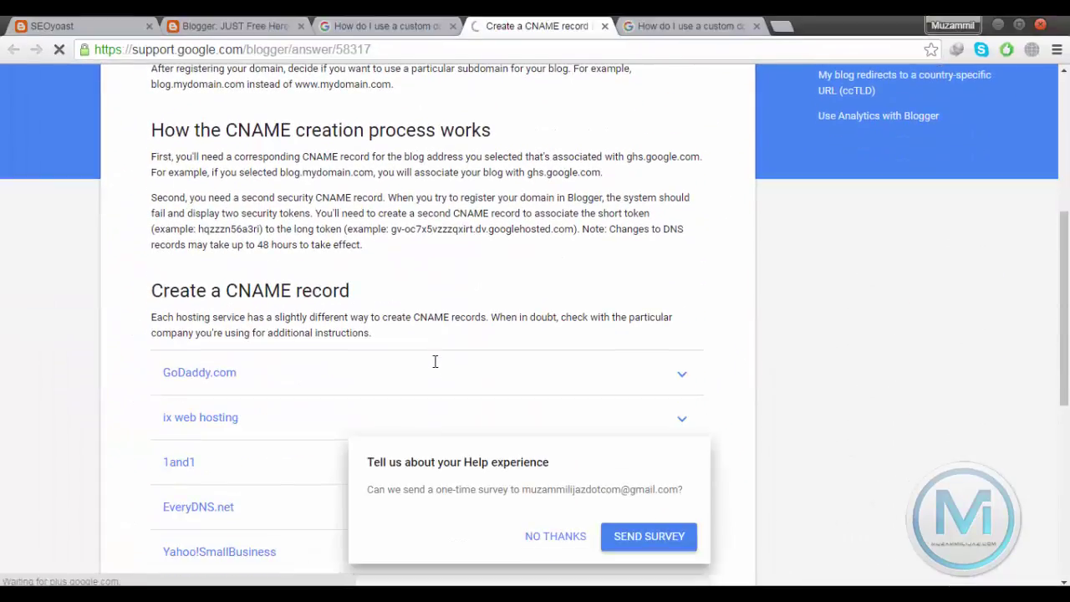
{"action": "scroll", "coordinate": [434, 363], "scroll_direction": "down", "scroll_amount": 3}
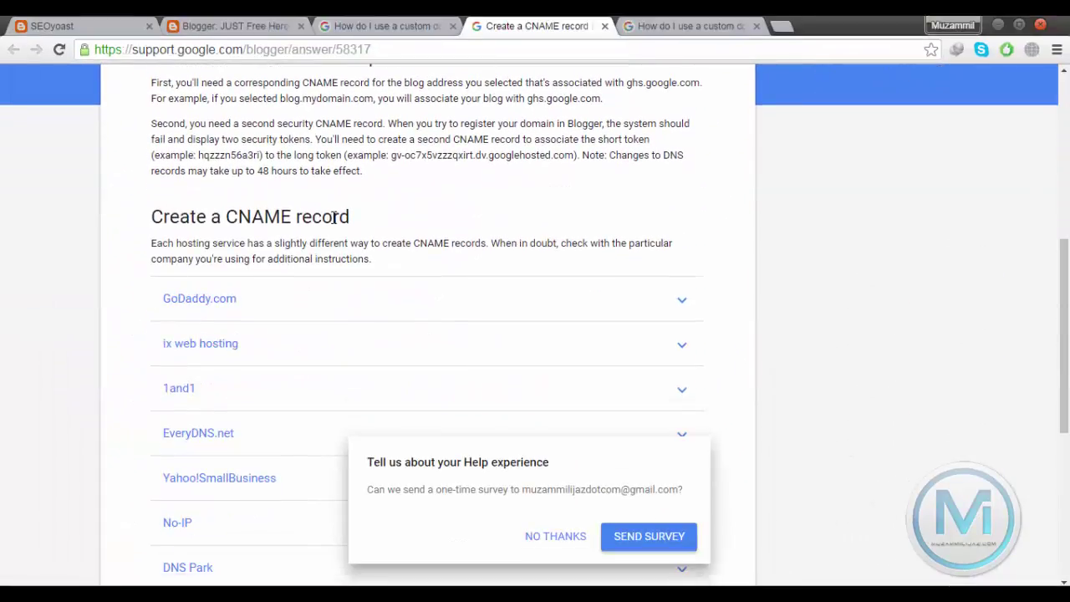
{"action": "left_click", "coordinate": [197, 302]}
{"action": "scroll", "coordinate": [210, 323], "scroll_direction": "down", "scroll_amount": 3}
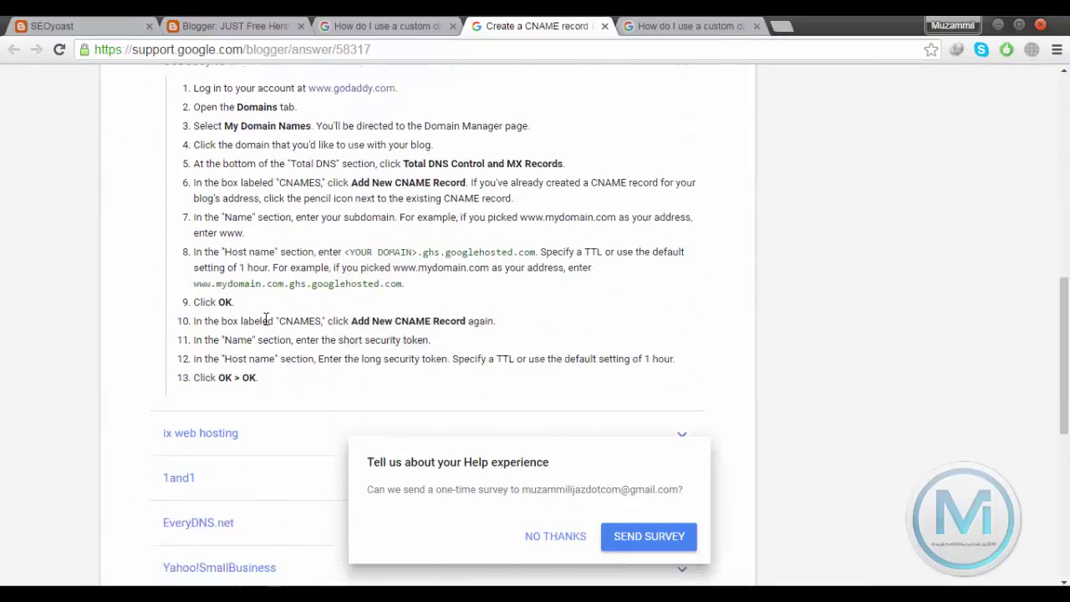
{"action": "scroll", "coordinate": [266, 320], "scroll_direction": "down", "scroll_amount": 1}
{"action": "left_click", "coordinate": [213, 377]}
{"action": "scroll", "coordinate": [220, 402], "scroll_direction": "down", "scroll_amount": 5}
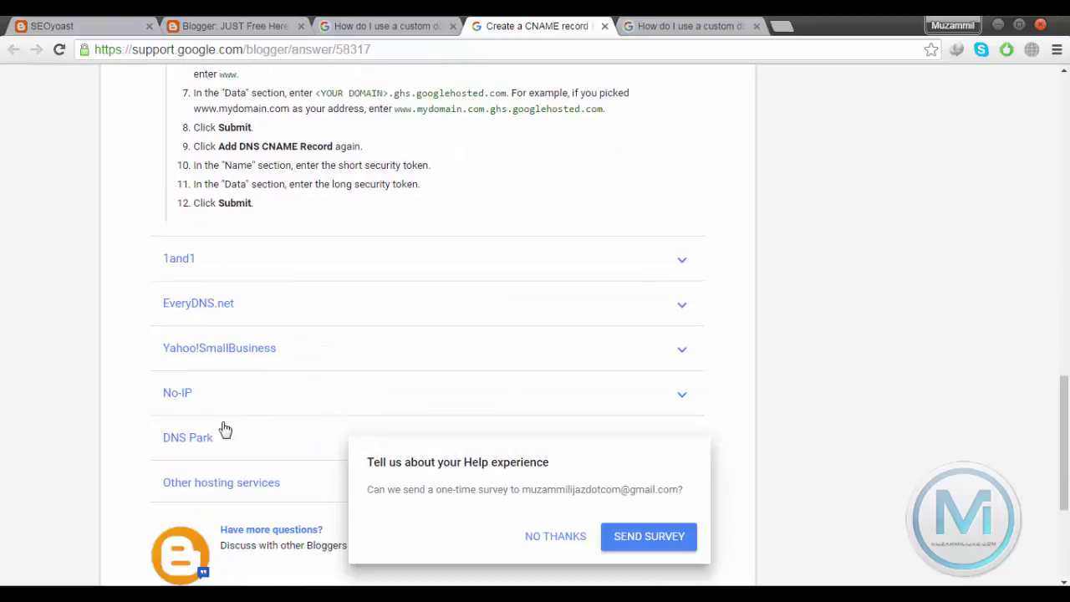
{"action": "scroll", "coordinate": [298, 407], "scroll_direction": "down", "scroll_amount": 3}
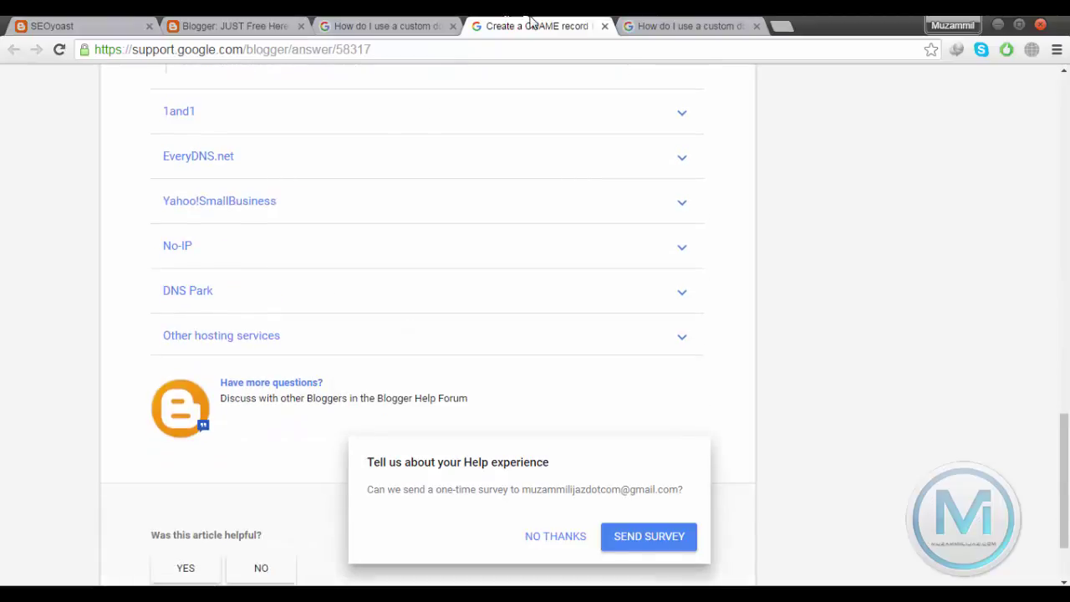
Step: Close the three Blogger Help pages to return to the blog's third-party domain settings
{"action": "left_click", "coordinate": [604, 26]}
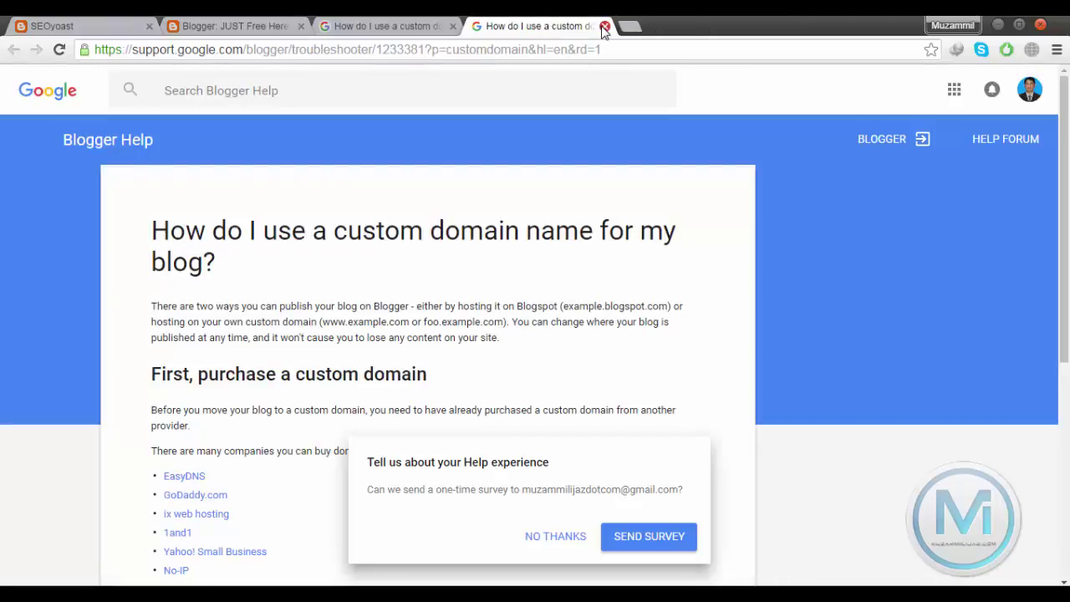
{"action": "left_click", "coordinate": [605, 27]}
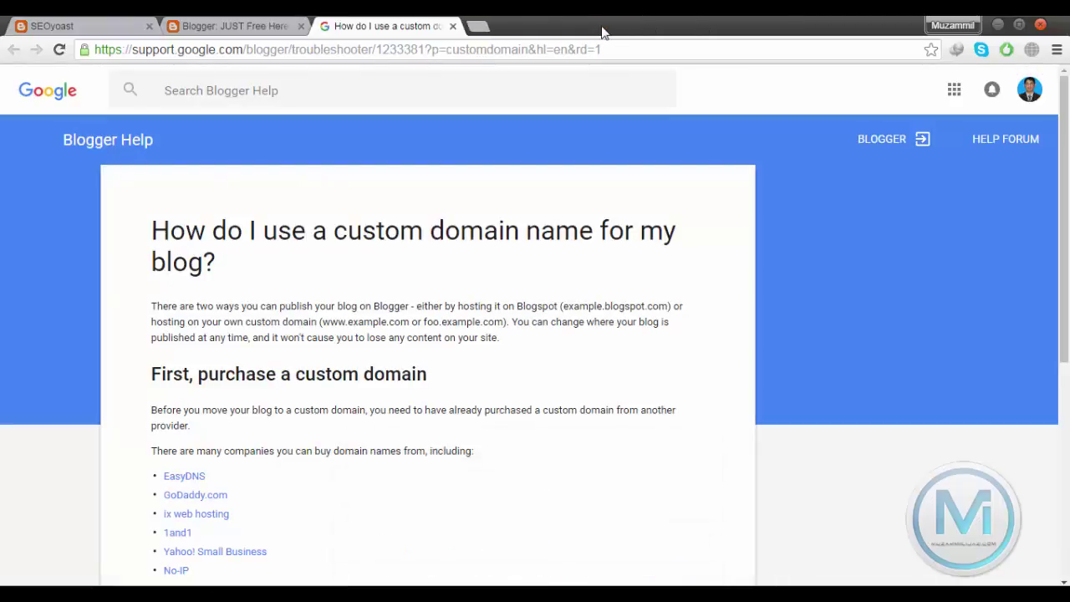
{"action": "left_click", "coordinate": [452, 27]}
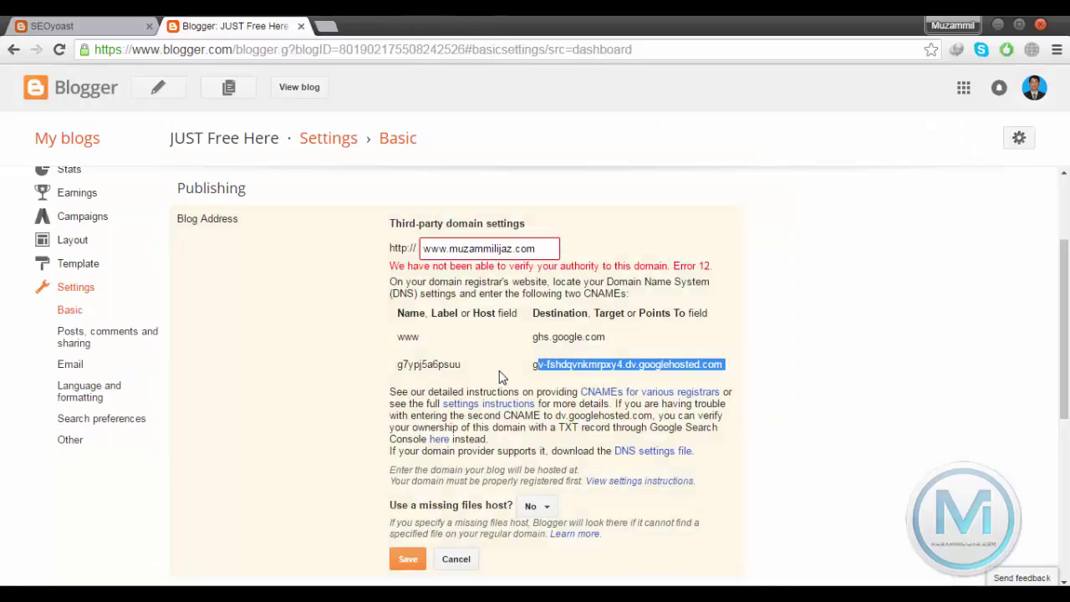
Step: Review the two CNAME records in the third-party domain settings and check the live SEOyoast blog
{"action": "scroll", "coordinate": [518, 376], "scroll_direction": "up", "scroll_amount": 2}
{"action": "scroll", "coordinate": [404, 268], "scroll_direction": "down", "scroll_amount": 3}
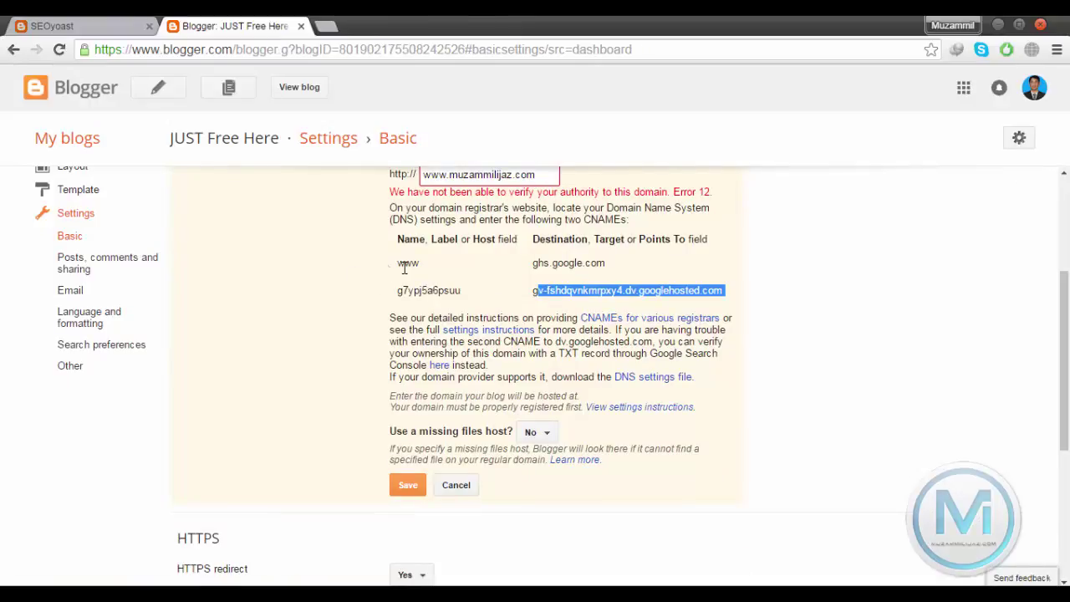
{"action": "left_click", "coordinate": [404, 268]}
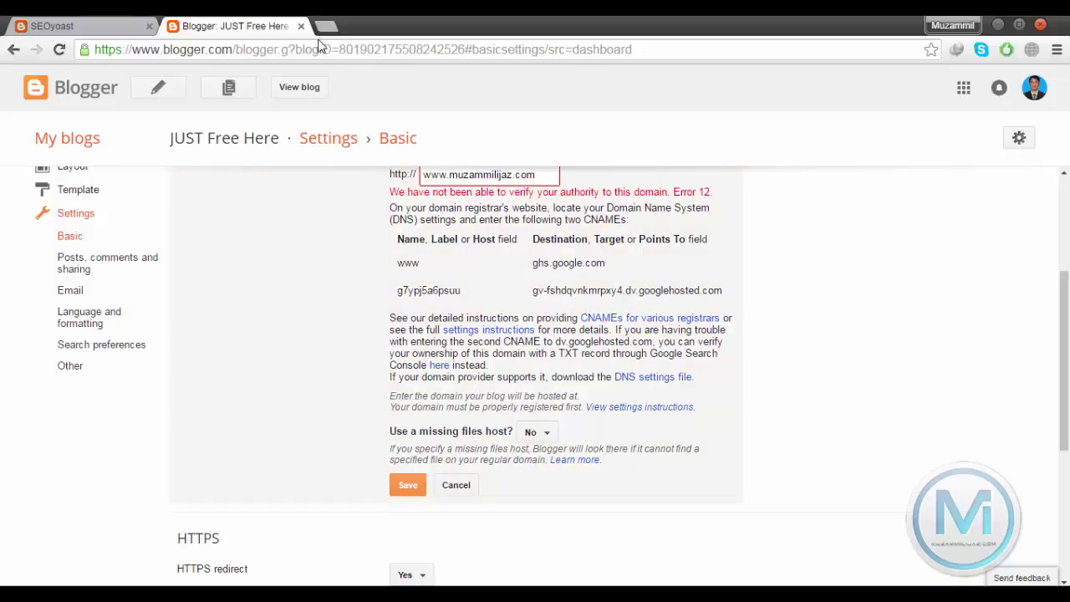
{"action": "left_click", "coordinate": [146, 24]}
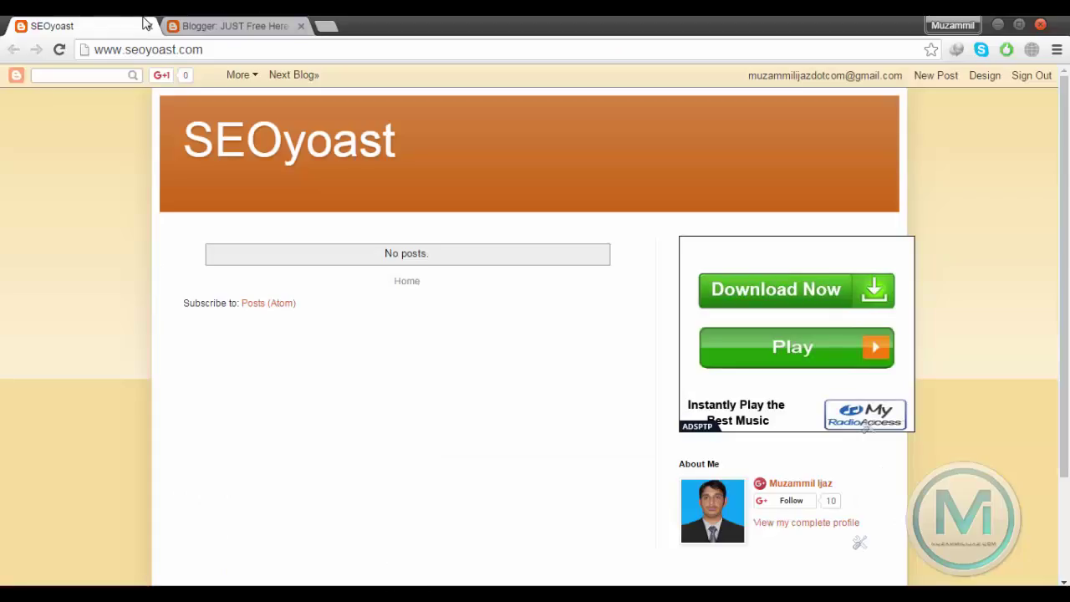
{"action": "left_click", "coordinate": [226, 26]}
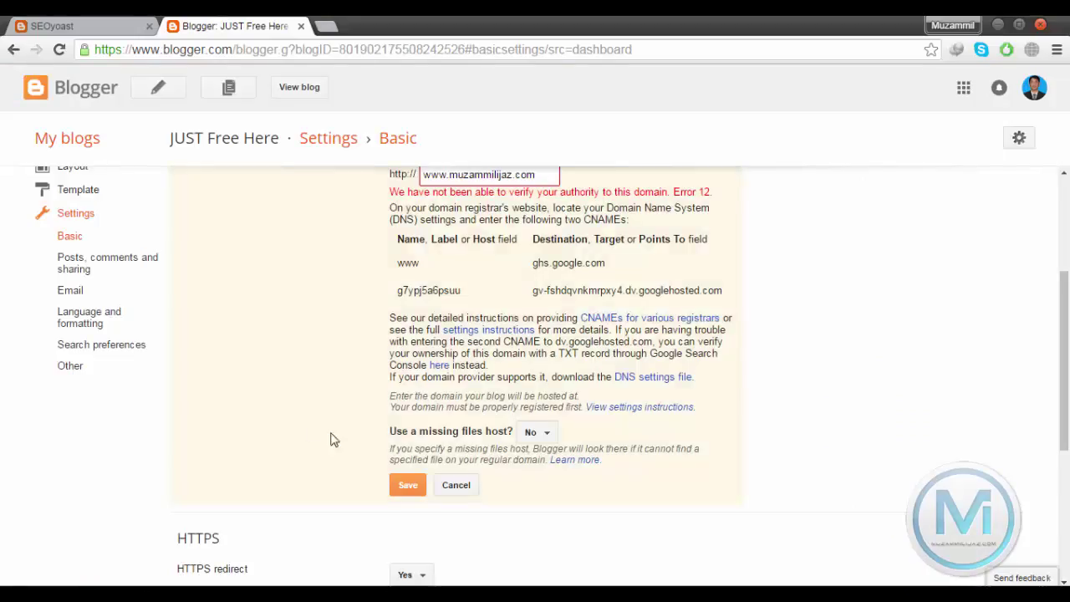
{"action": "scroll", "coordinate": [330, 435], "scroll_direction": "up", "scroll_amount": 5}
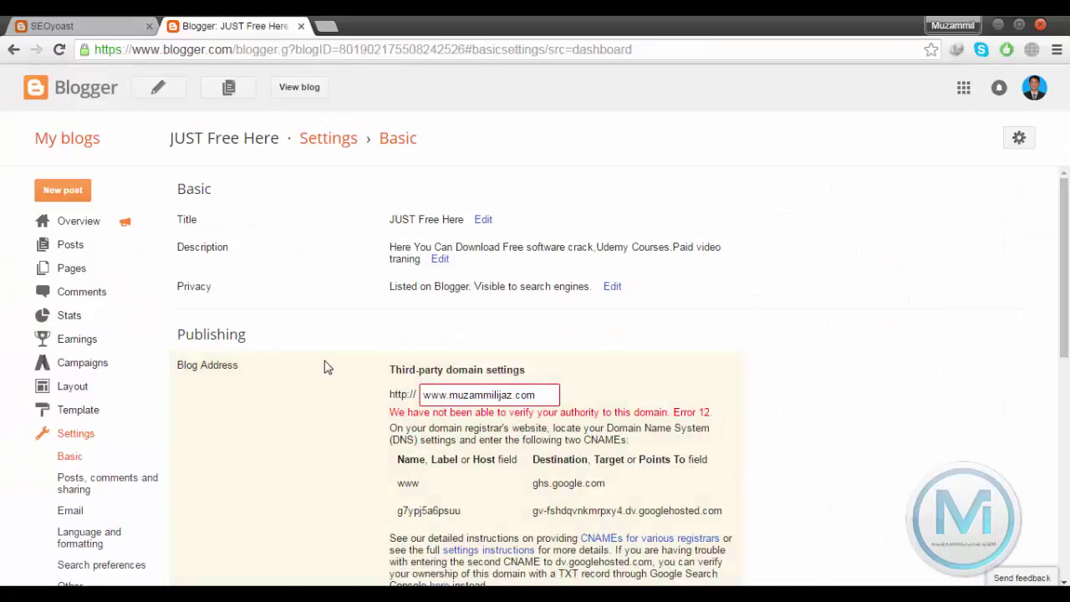
Step: Search the web for "themeforest" in a new tab and open the ThemeForest website separately from the results
{"action": "left_click", "coordinate": [327, 26]}
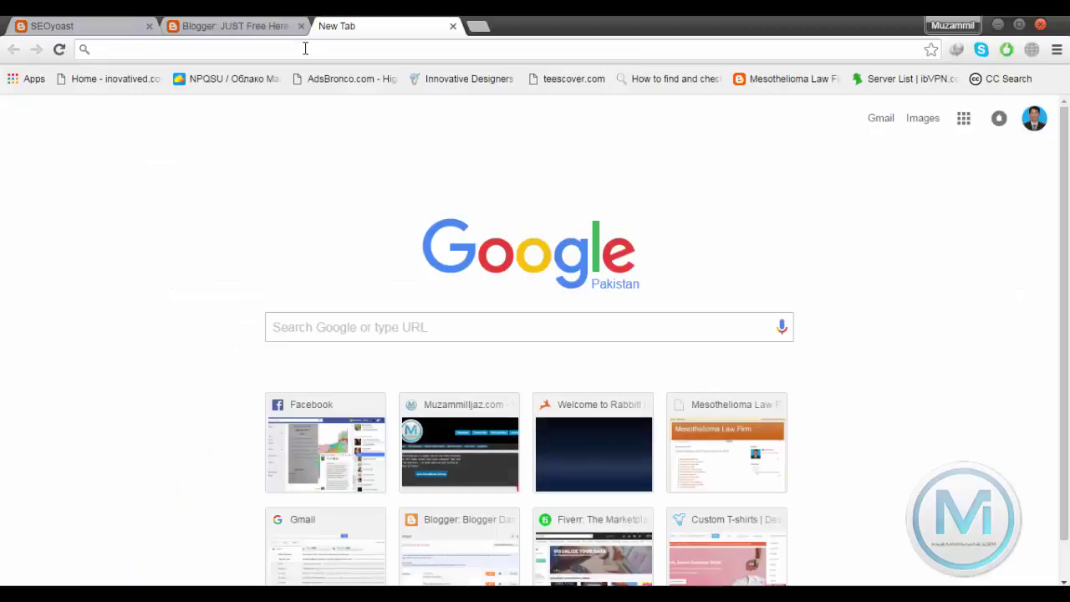
{"action": "type", "text": "themeforest"}
{"action": "key", "text": "Return"}
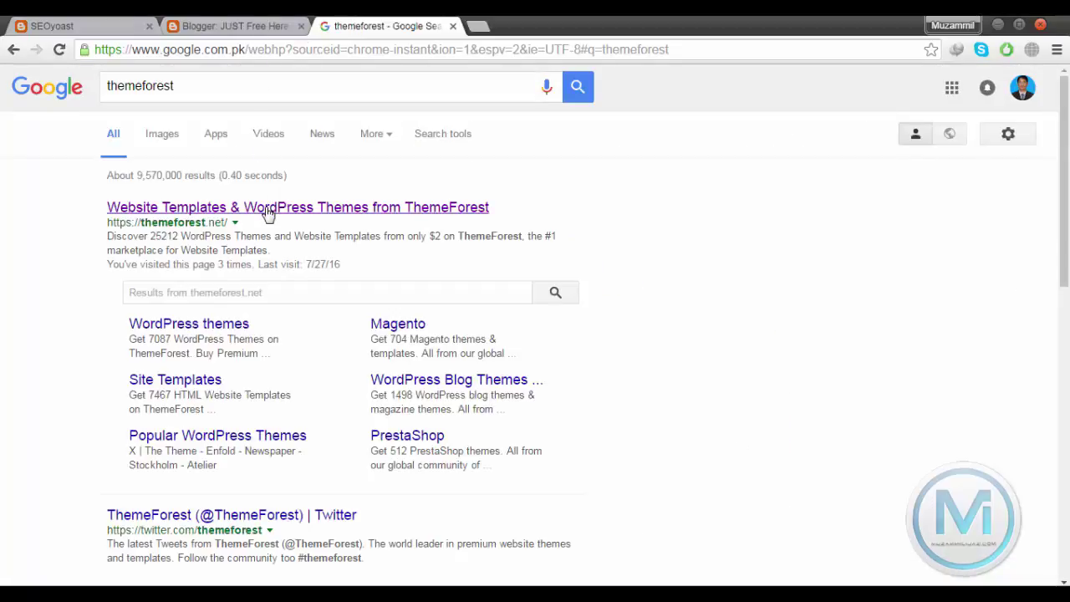
{"action": "middle_click", "coordinate": [269, 213]}
{"action": "left_click", "coordinate": [564, 25]}
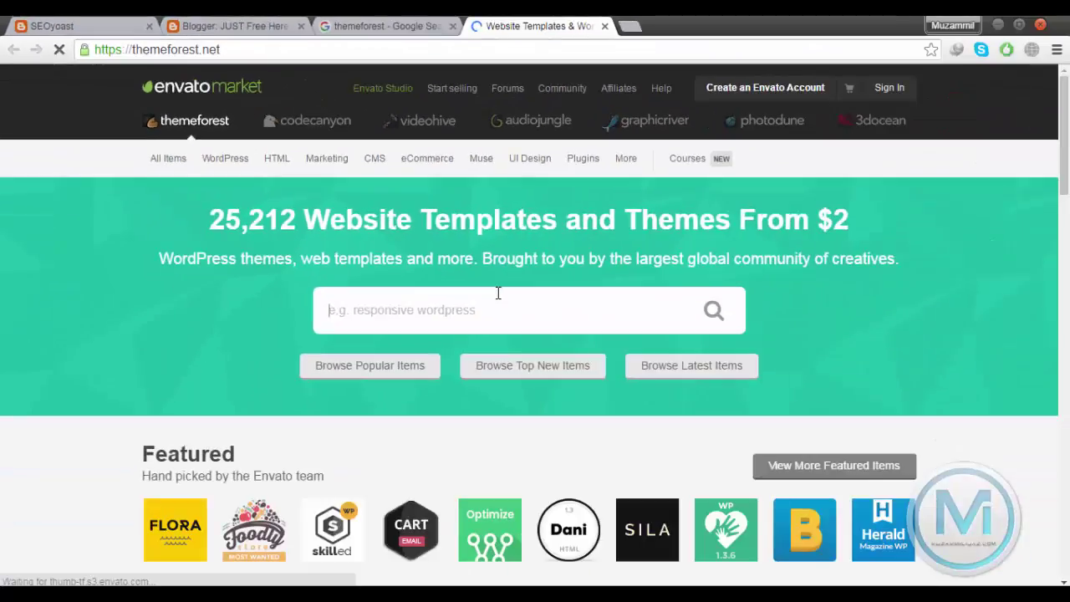
Step: Search the ThemeForest marketplace for "news in blogger" templates
{"action": "type", "text": "mag"}
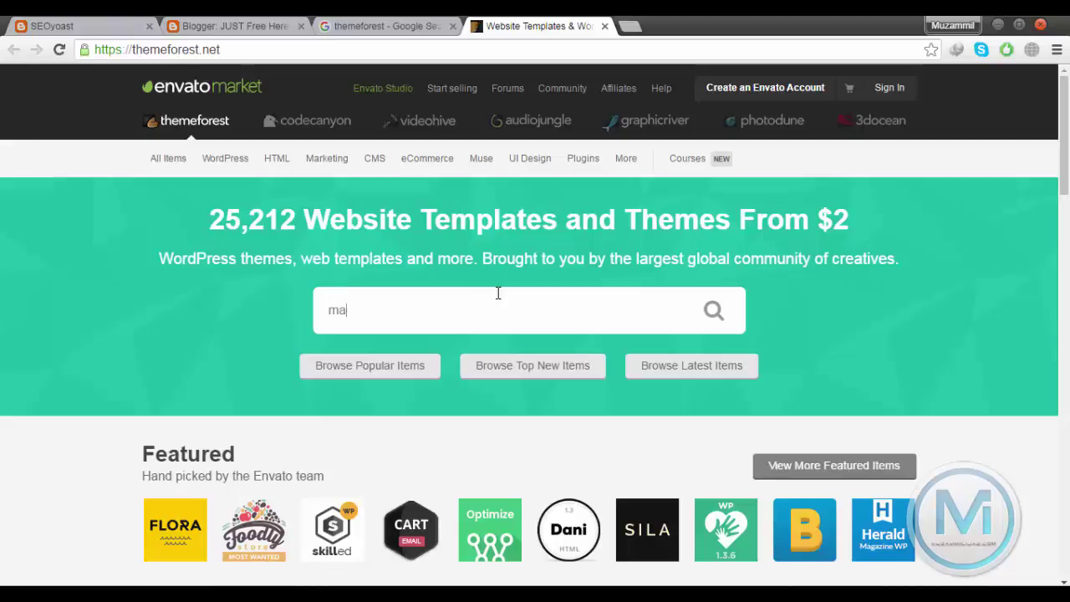
{"action": "key", "text": "BackSpace"}
{"action": "key", "text": "BackSpace"}
{"action": "type", "text": "ne"}
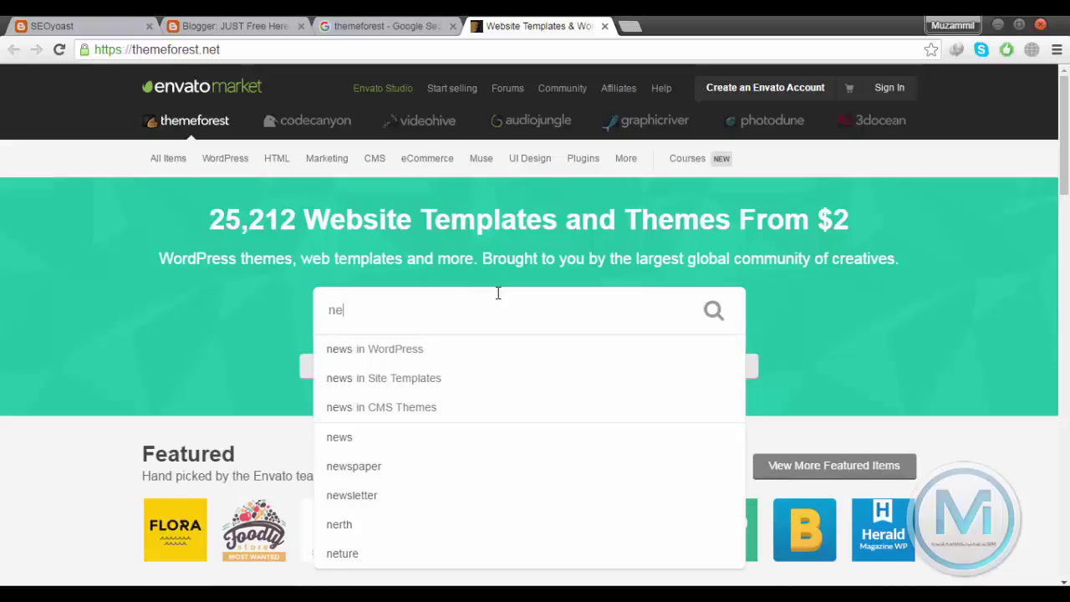
{"action": "type", "text": "ws"}
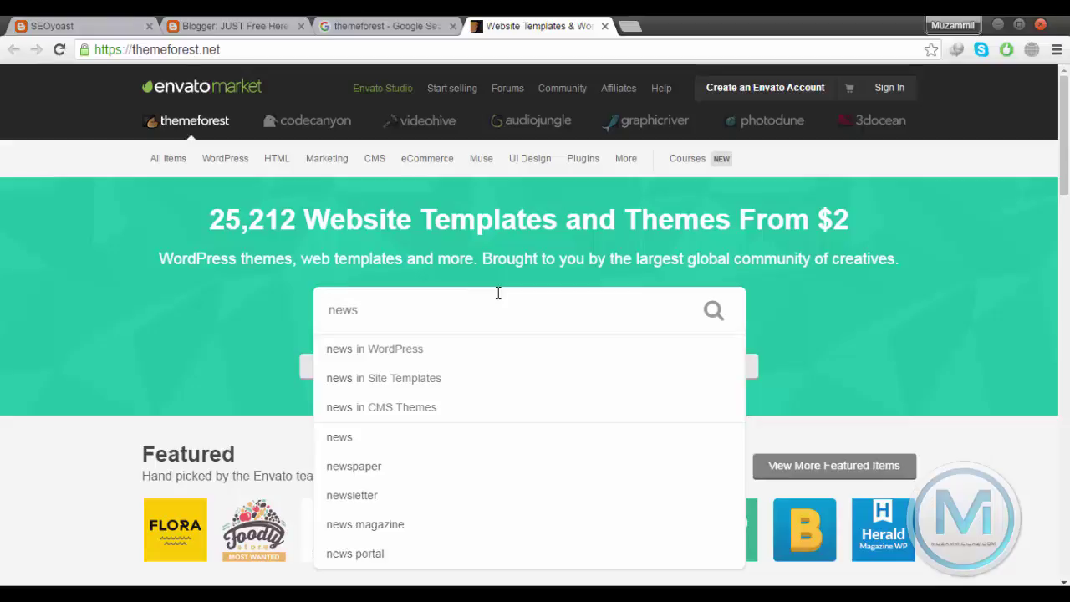
{"action": "type", "text": " in bl"}
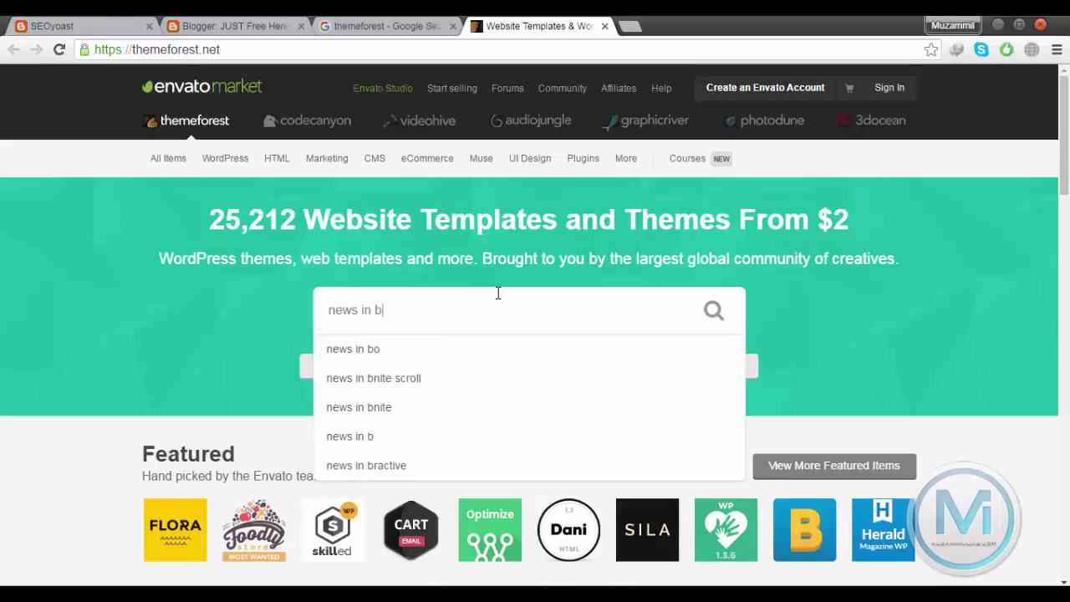
{"action": "type", "text": "ogger"}
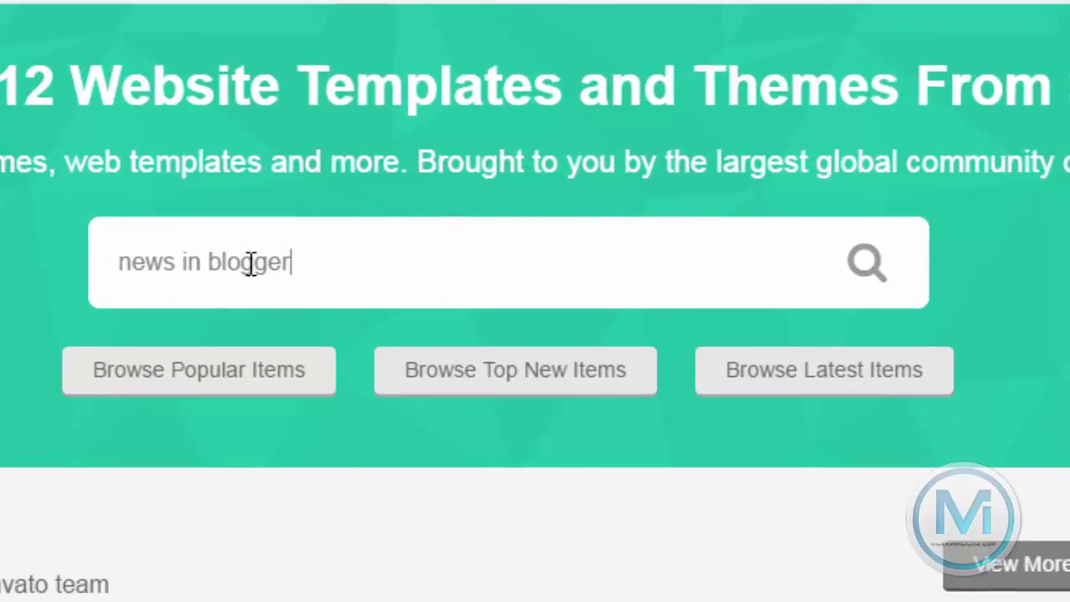
{"action": "key", "text": "Return"}
Step: Examine the names, compatibility details and ratings of the news templates for Blogger in the ThemeForest results
{"action": "scroll", "coordinate": [346, 341], "scroll_direction": "down", "scroll_amount": 4}
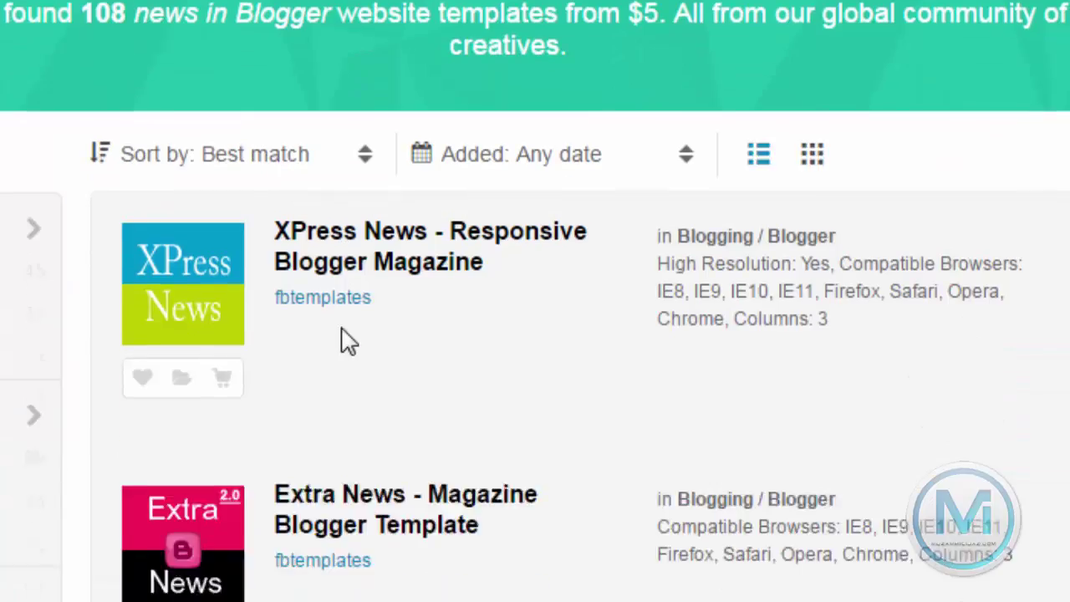
{"action": "scroll", "coordinate": [943, 346], "scroll_direction": "down", "scroll_amount": 3}
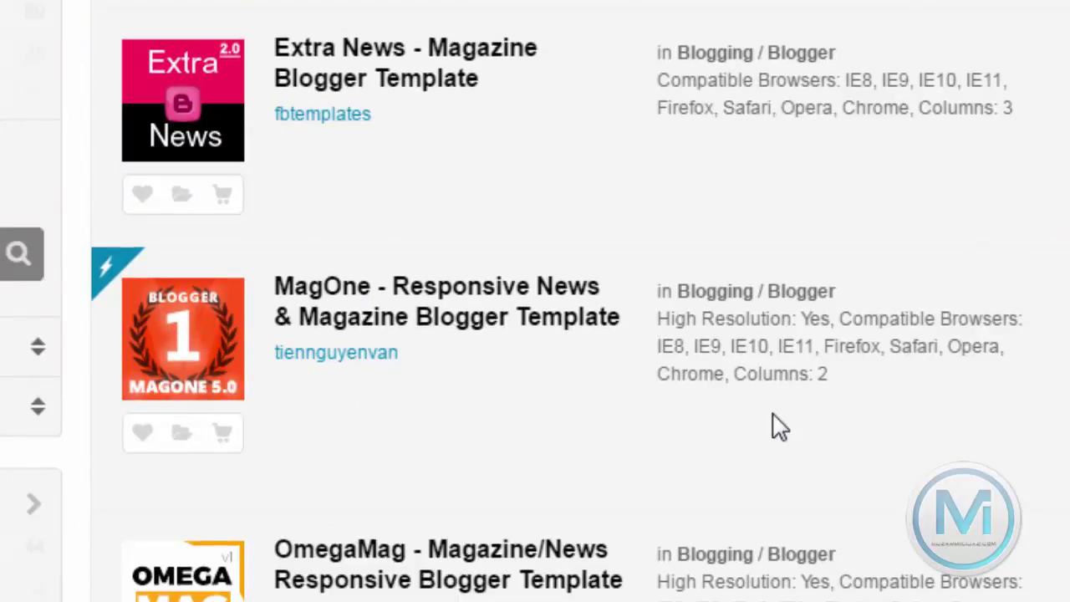
{"action": "scroll", "coordinate": [516, 406], "scroll_direction": "down", "scroll_amount": 6}
{"action": "scroll", "coordinate": [304, 477], "scroll_direction": "up", "scroll_amount": 6}
{"action": "scroll", "coordinate": [332, 478], "scroll_direction": "up", "scroll_amount": 6}
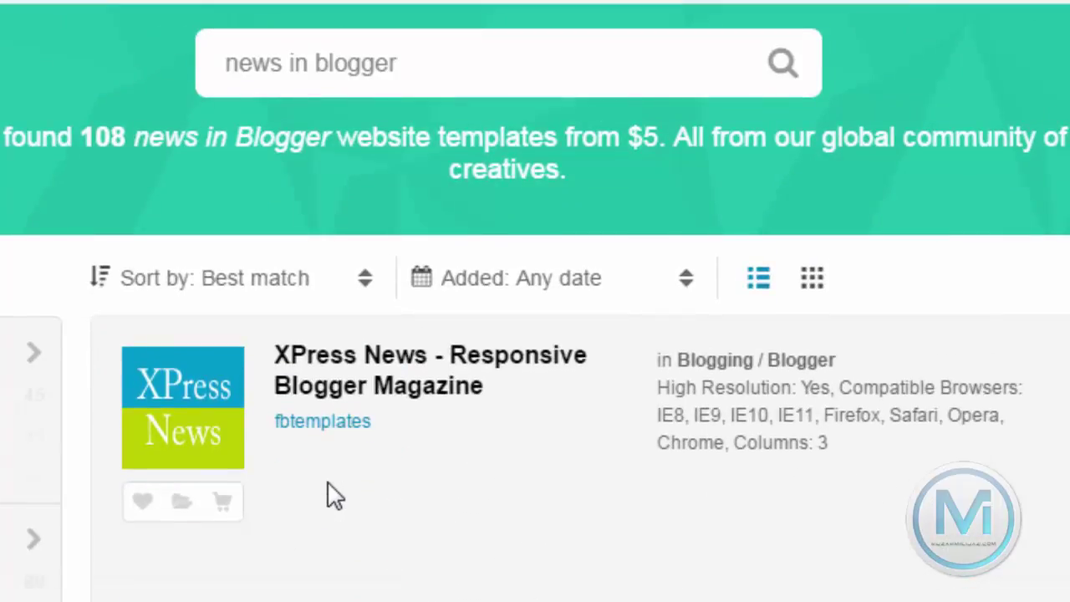
{"action": "scroll", "coordinate": [335, 495], "scroll_direction": "down", "scroll_amount": 10}
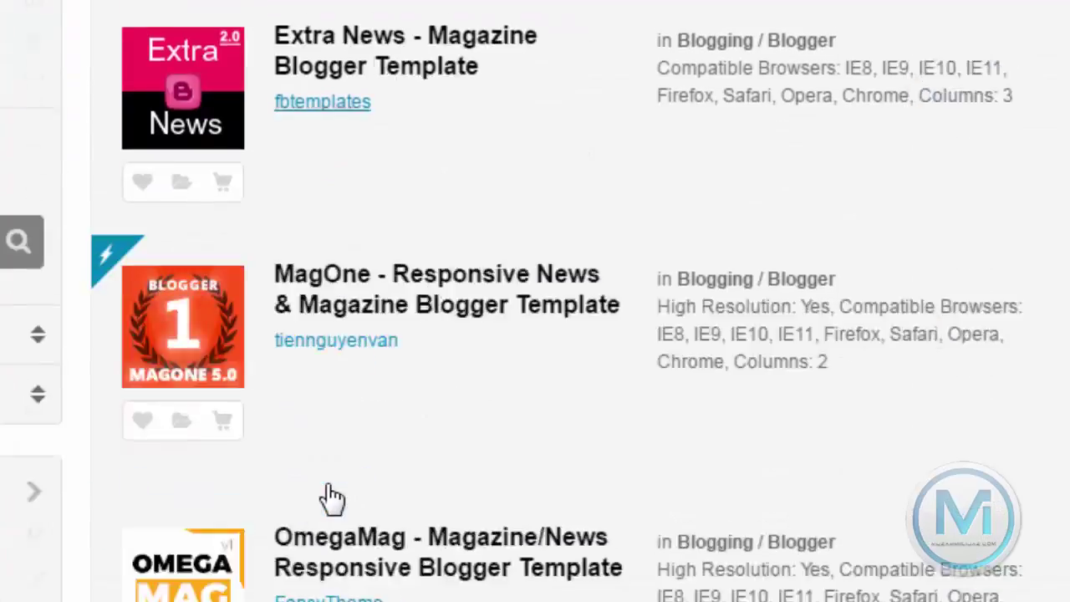
{"action": "scroll", "coordinate": [382, 506], "scroll_direction": "down", "scroll_amount": 2}
{"action": "scroll", "coordinate": [376, 507], "scroll_direction": "up", "scroll_amount": 12}
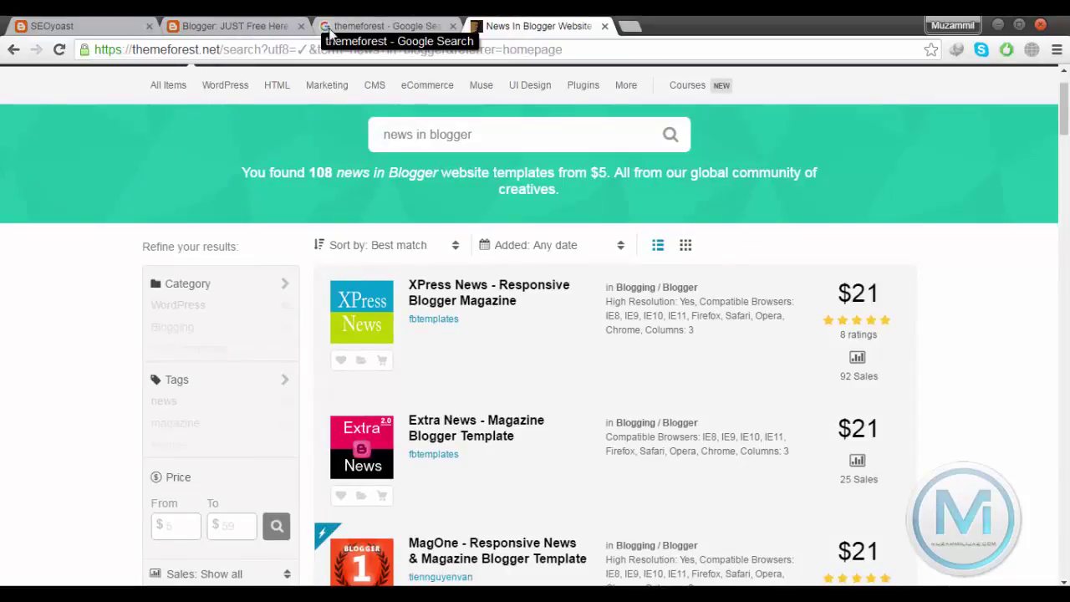
Step: Return to the JUST Free Here blog and open its template section, discarding the unsaved domain changes
{"action": "left_click", "coordinate": [257, 23]}
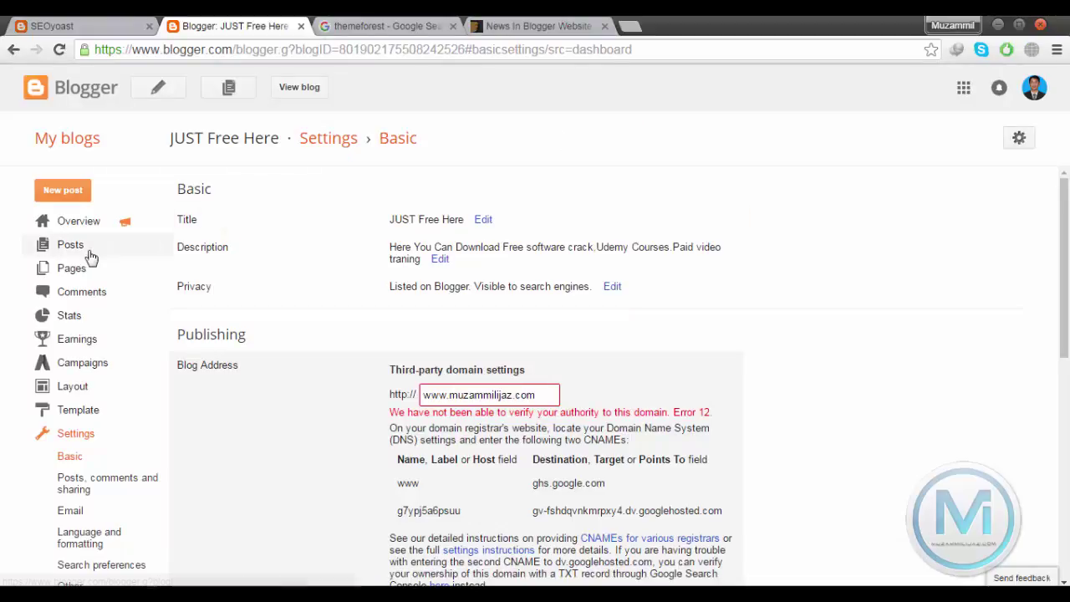
{"action": "scroll", "coordinate": [168, 402], "scroll_direction": "down", "scroll_amount": 1}
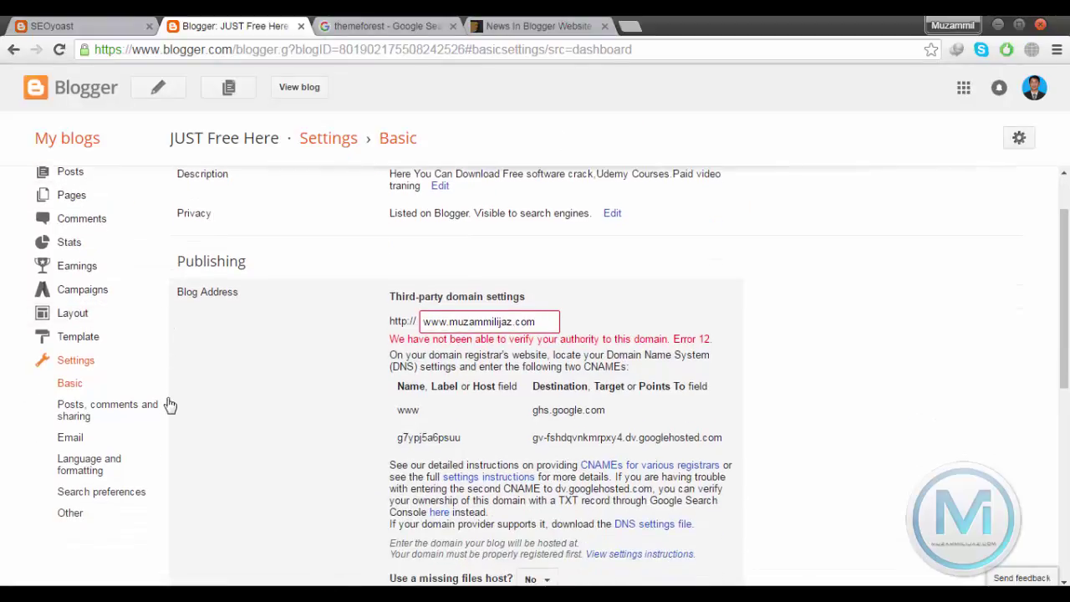
{"action": "scroll", "coordinate": [169, 406], "scroll_direction": "up", "scroll_amount": 1}
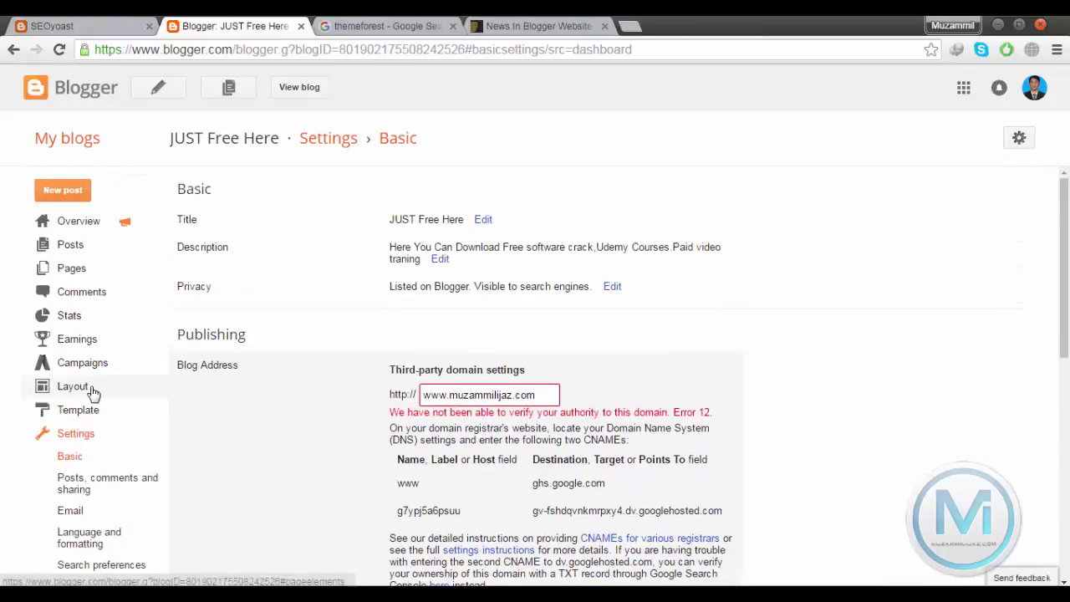
{"action": "left_click", "coordinate": [78, 410]}
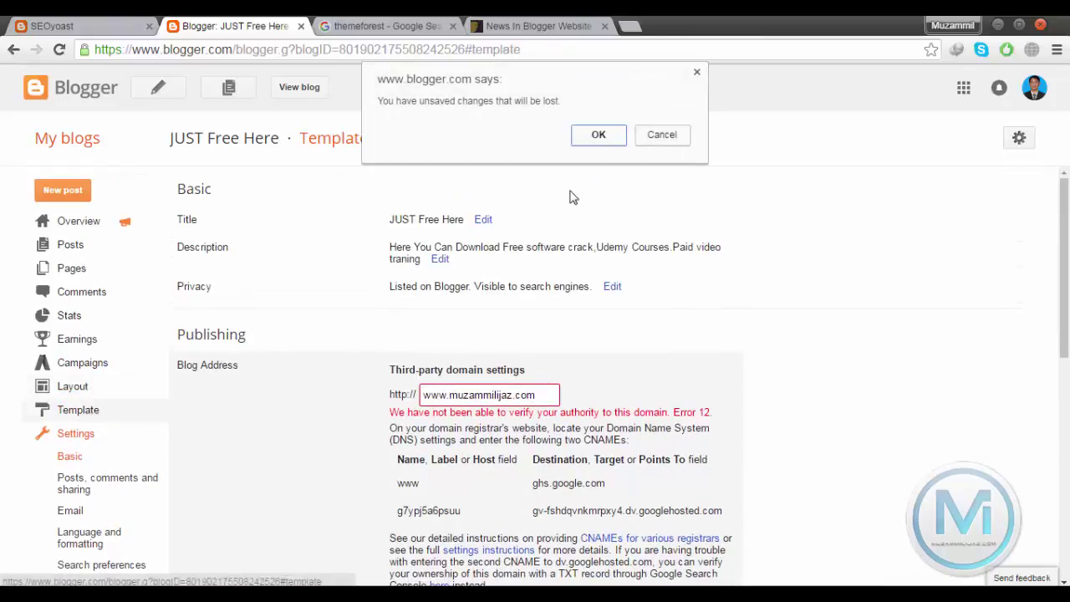
{"action": "left_click", "coordinate": [599, 135]}
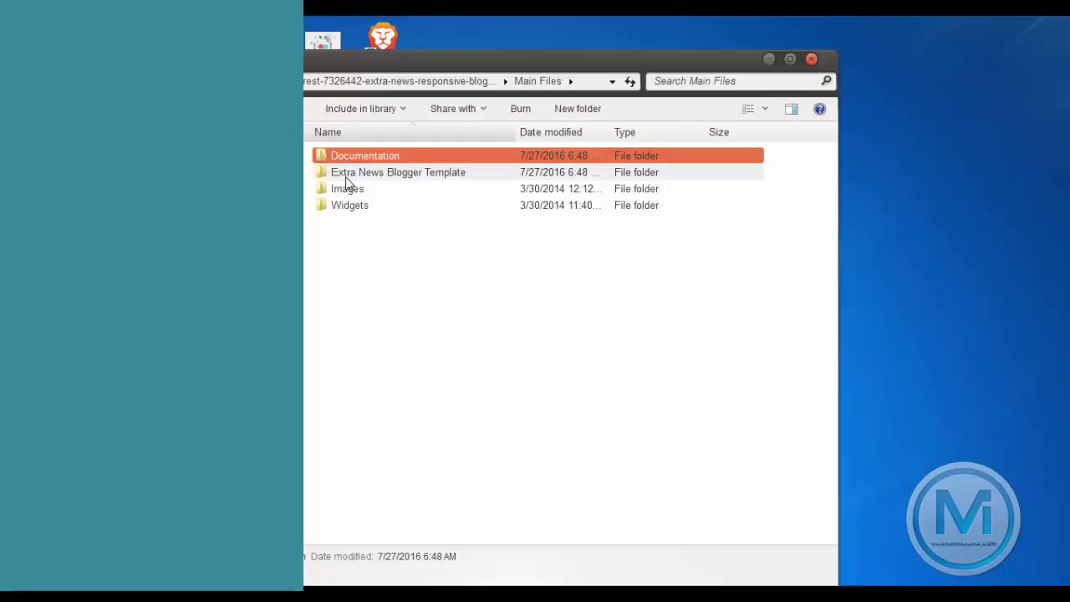
Step: Open Extra News Blogger Template.xml from the Extra News Blogger Template folder for editing in Notepad
{"action": "double_click", "coordinate": [345, 174]}
{"action": "left_click", "coordinate": [345, 162]}
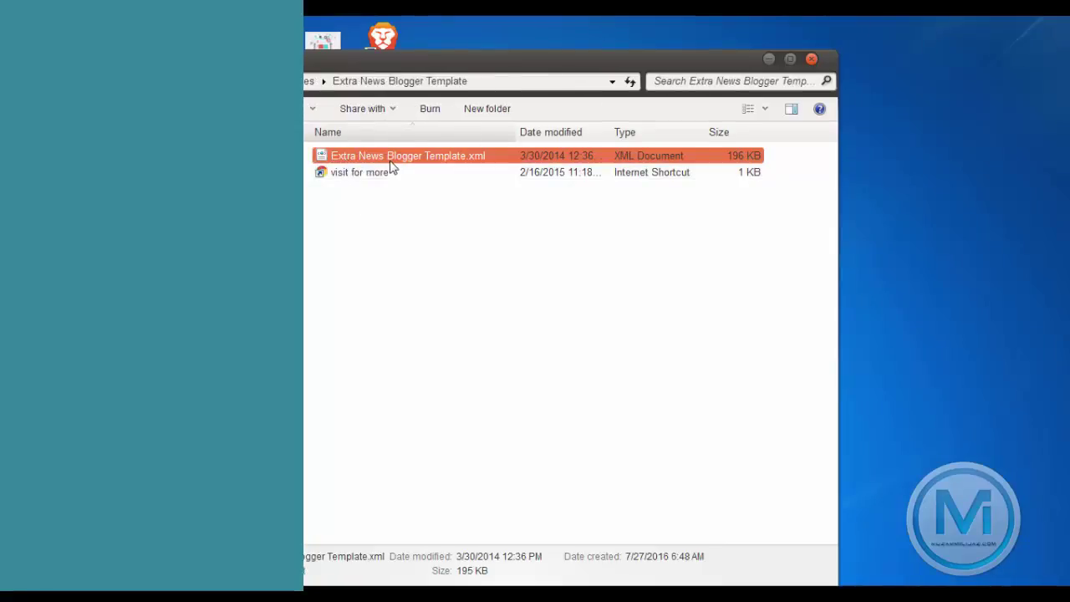
{"action": "left_click_drag", "start_coordinate": [402, 158], "coordinate": [416, 155]}
{"action": "right_click", "coordinate": [377, 156]}
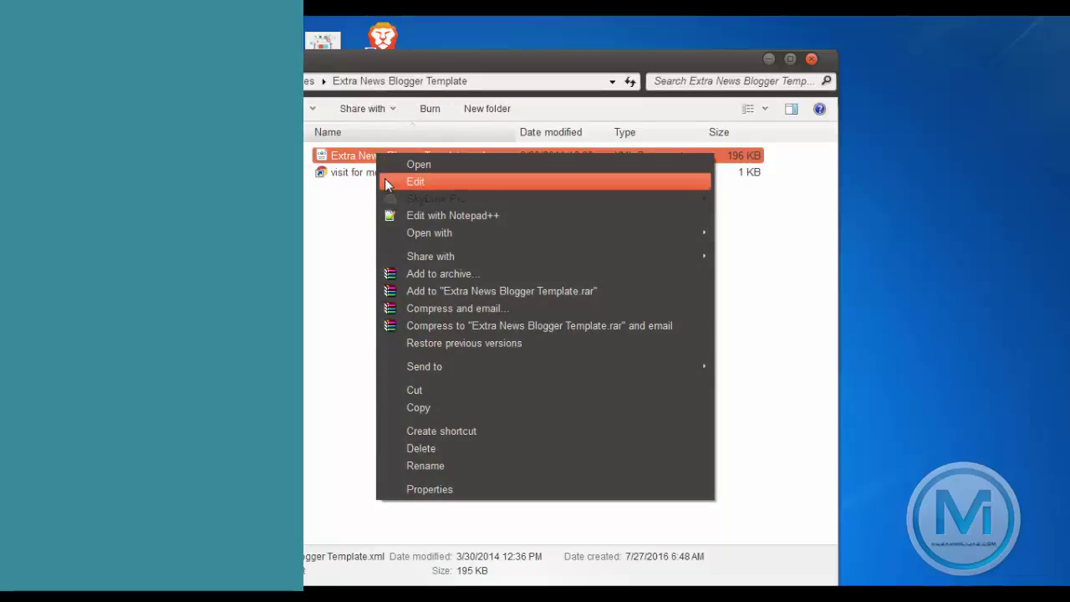
{"action": "left_click", "coordinate": [411, 184]}
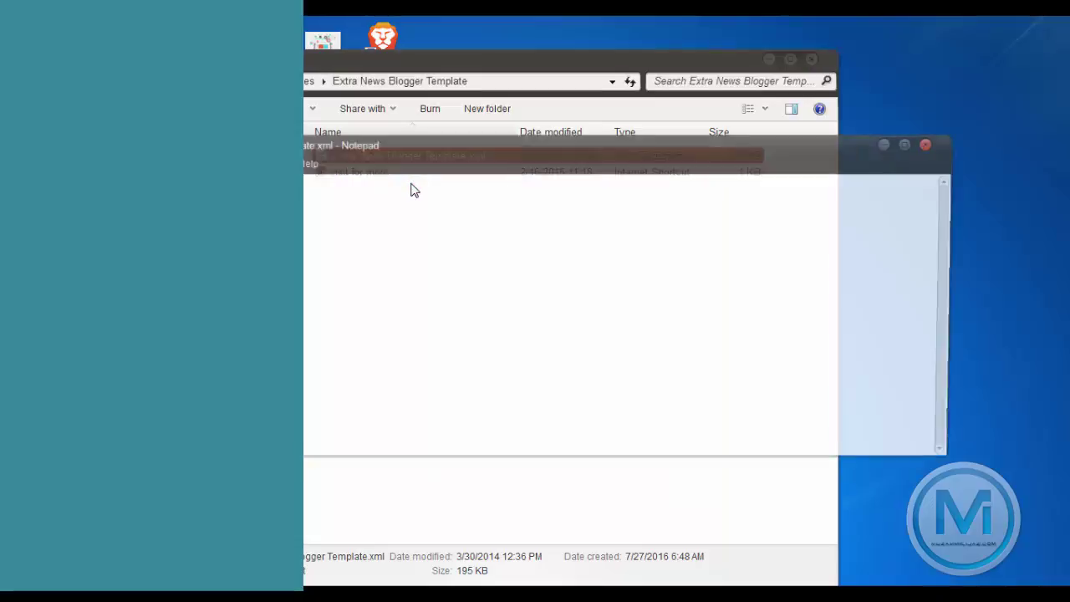
Step: Select the template file's entire code and switch to the blog's template HTML editor in the browser
{"action": "key", "text": "ctrl+a"}
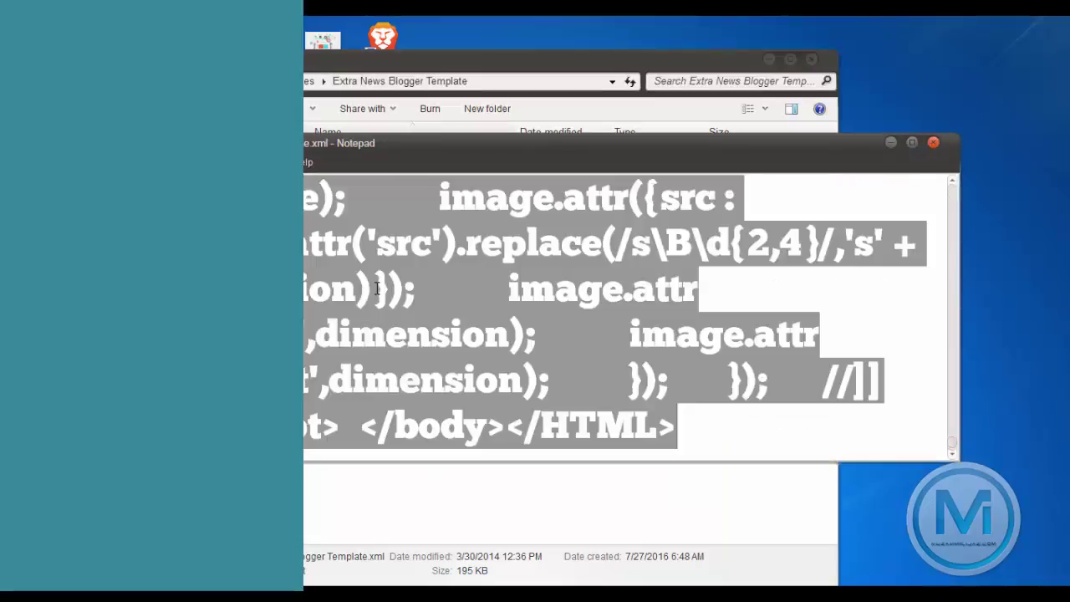
{"action": "key", "text": "alt+Tab"}
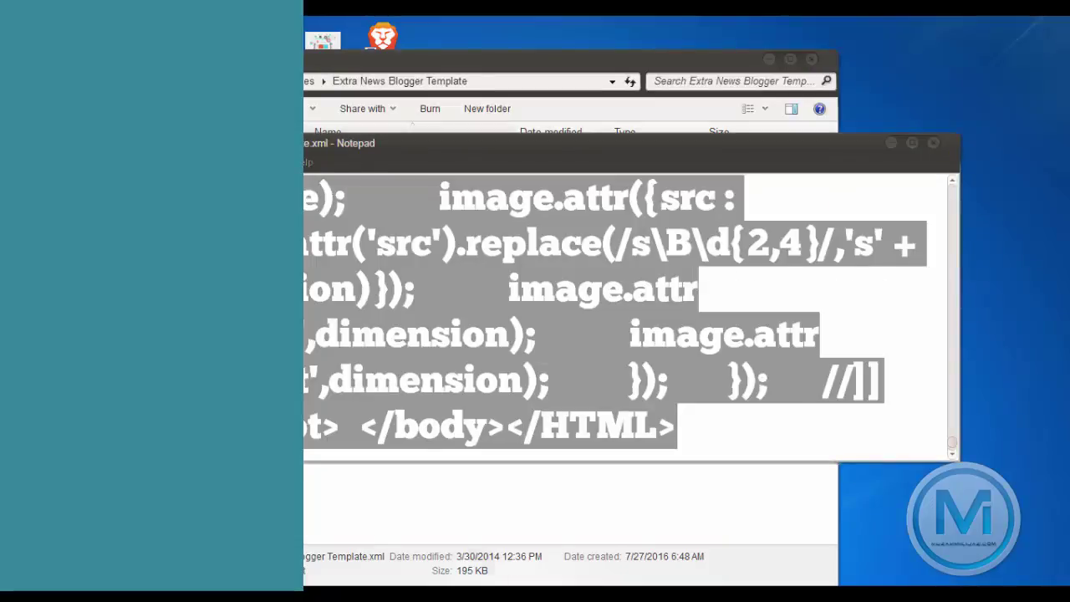
{"action": "left_click", "coordinate": [366, 479]}
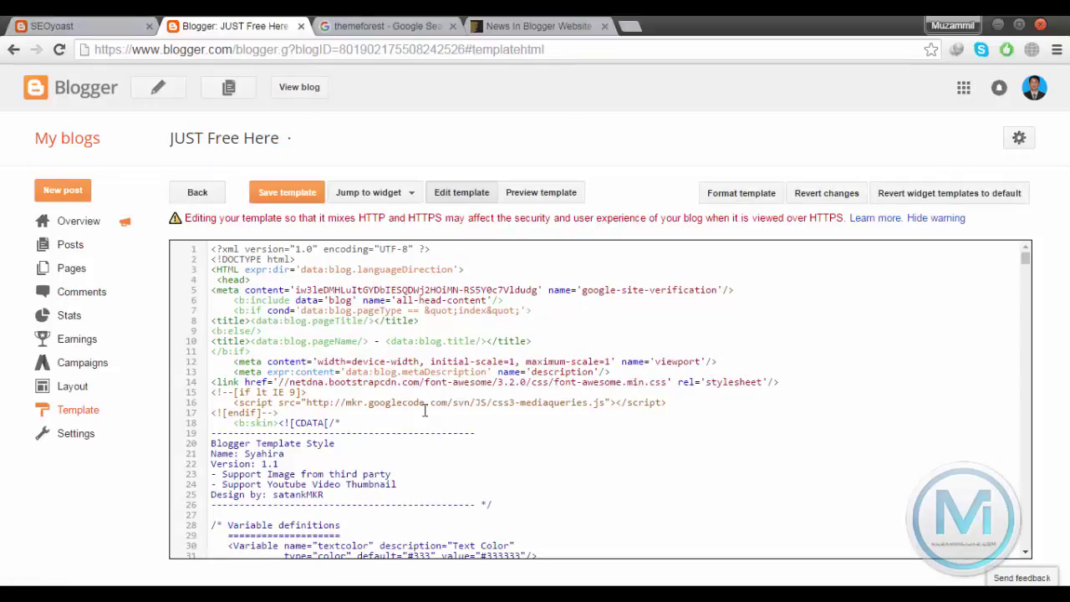
Step: Close the Blogger editor, Google search and ThemeForest pages, and look through the live SEOyoast blog
{"action": "left_click", "coordinate": [301, 26]}
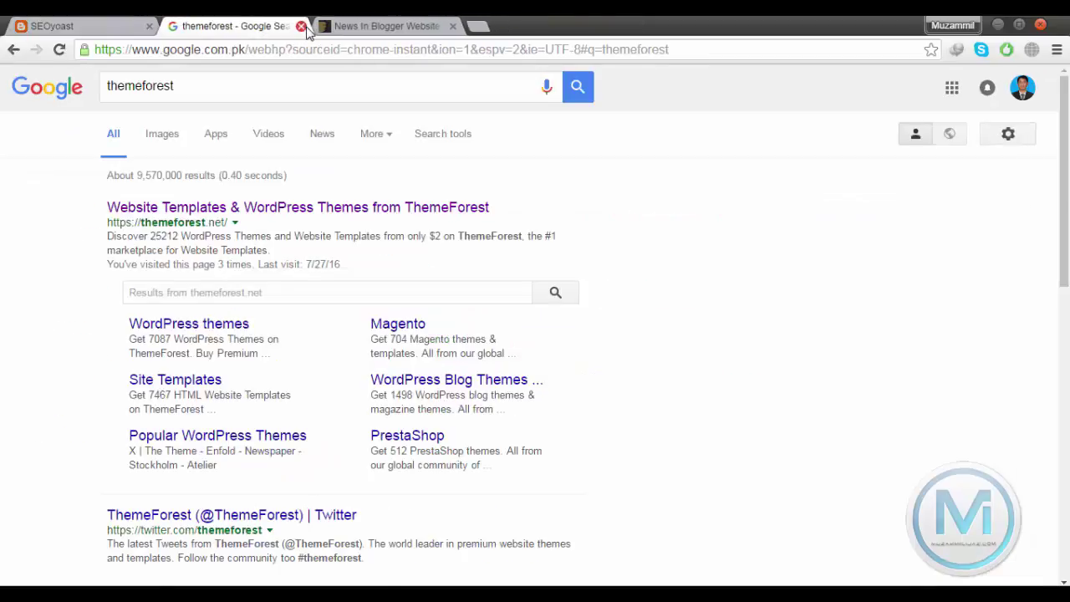
{"action": "left_click", "coordinate": [301, 26]}
{"action": "left_click", "coordinate": [301, 26]}
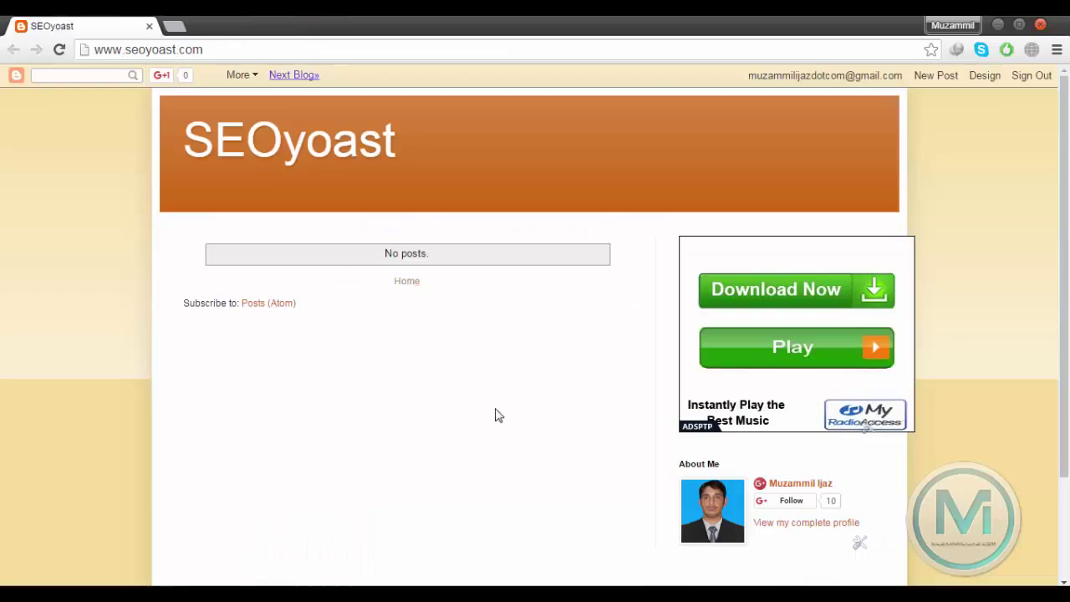
{"action": "scroll", "coordinate": [494, 419], "scroll_direction": "down", "scroll_amount": 3}
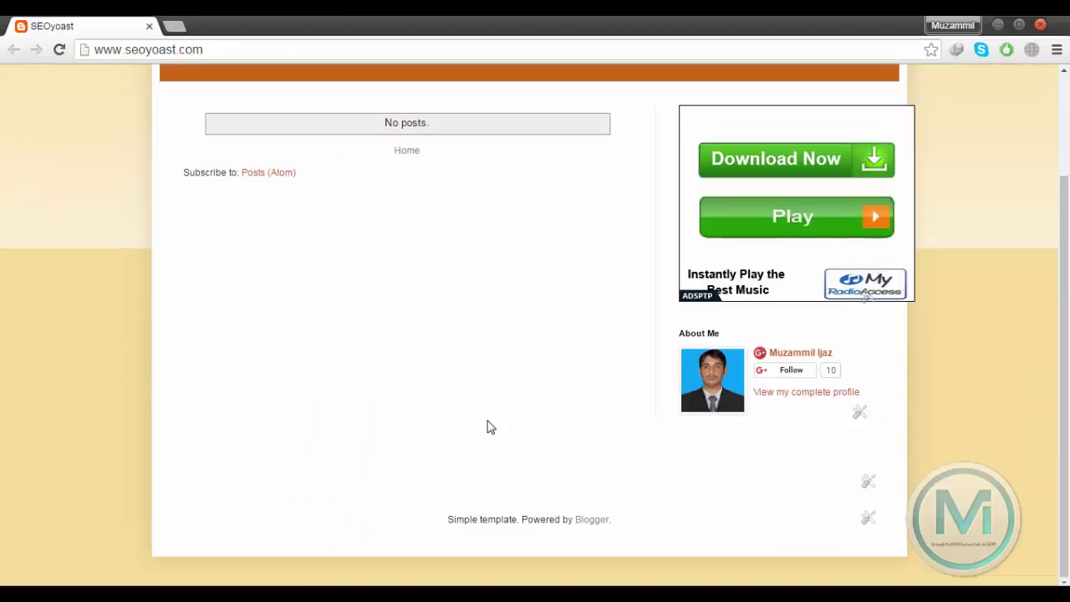